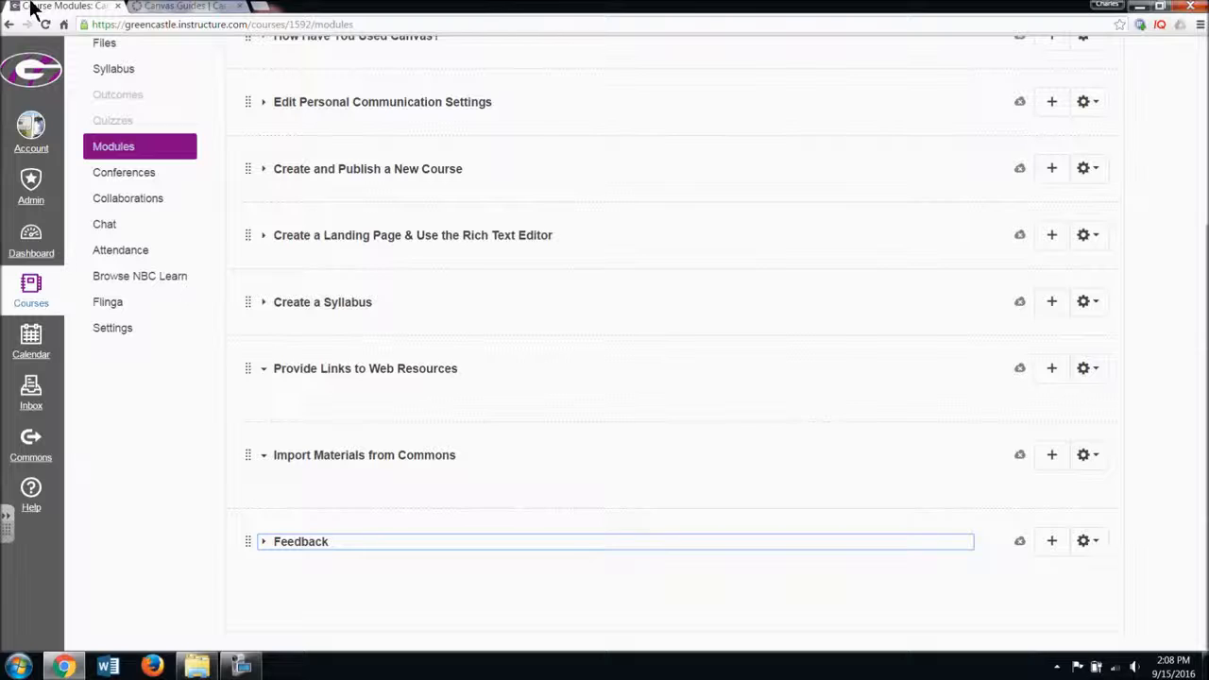
click(1051, 385)
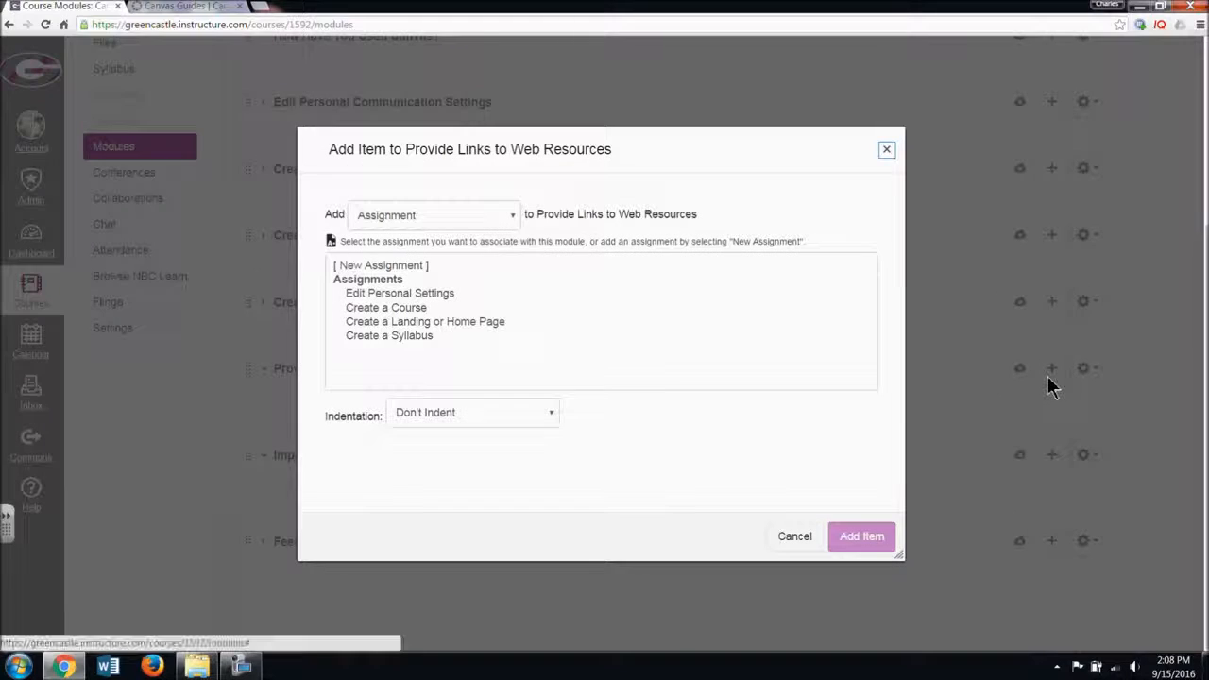
click(517, 217)
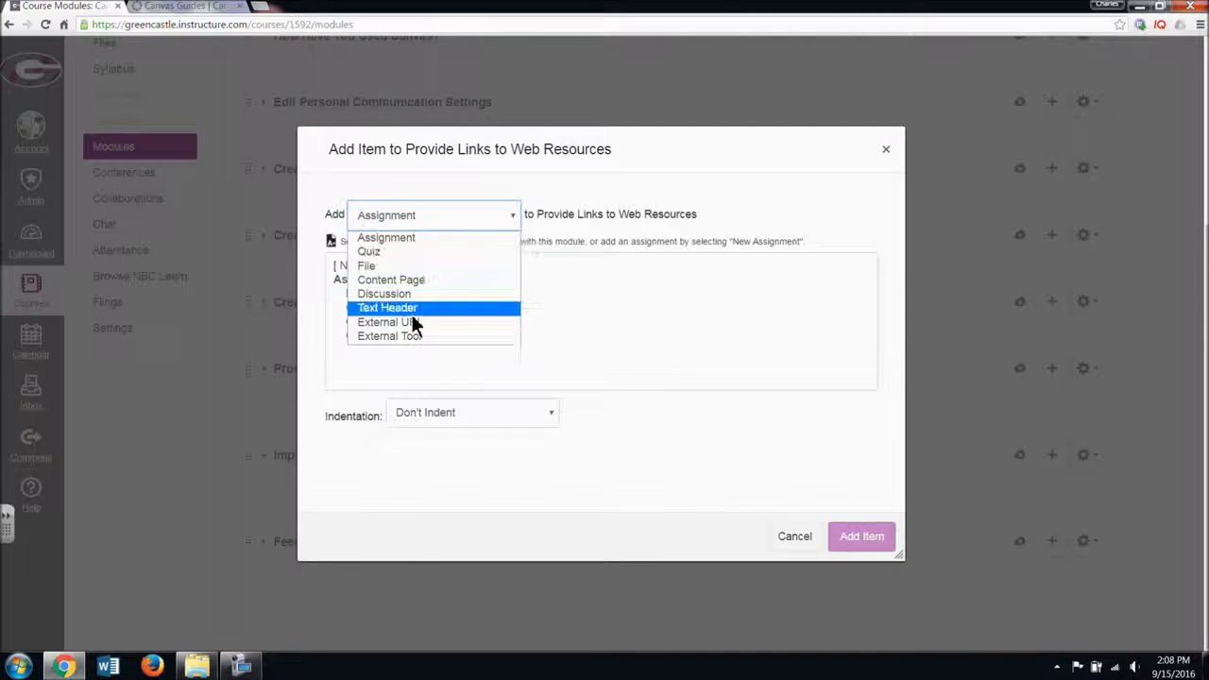
click(448, 323)
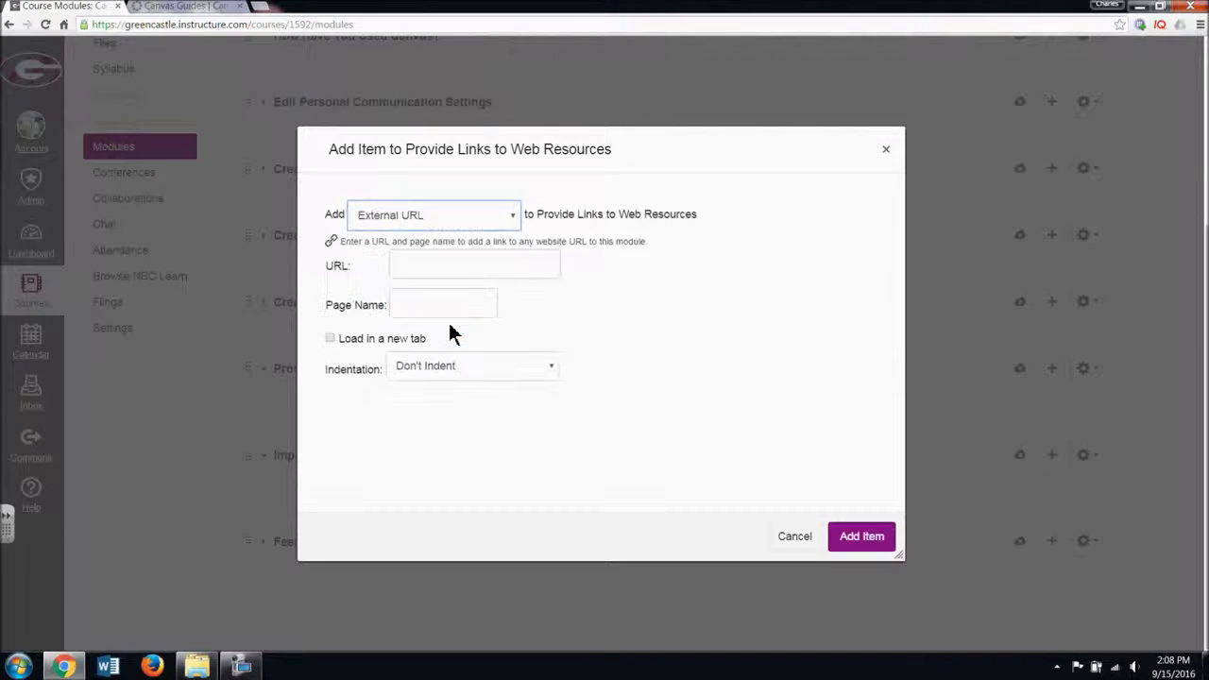
click(451, 268)
key(ctrl+v)
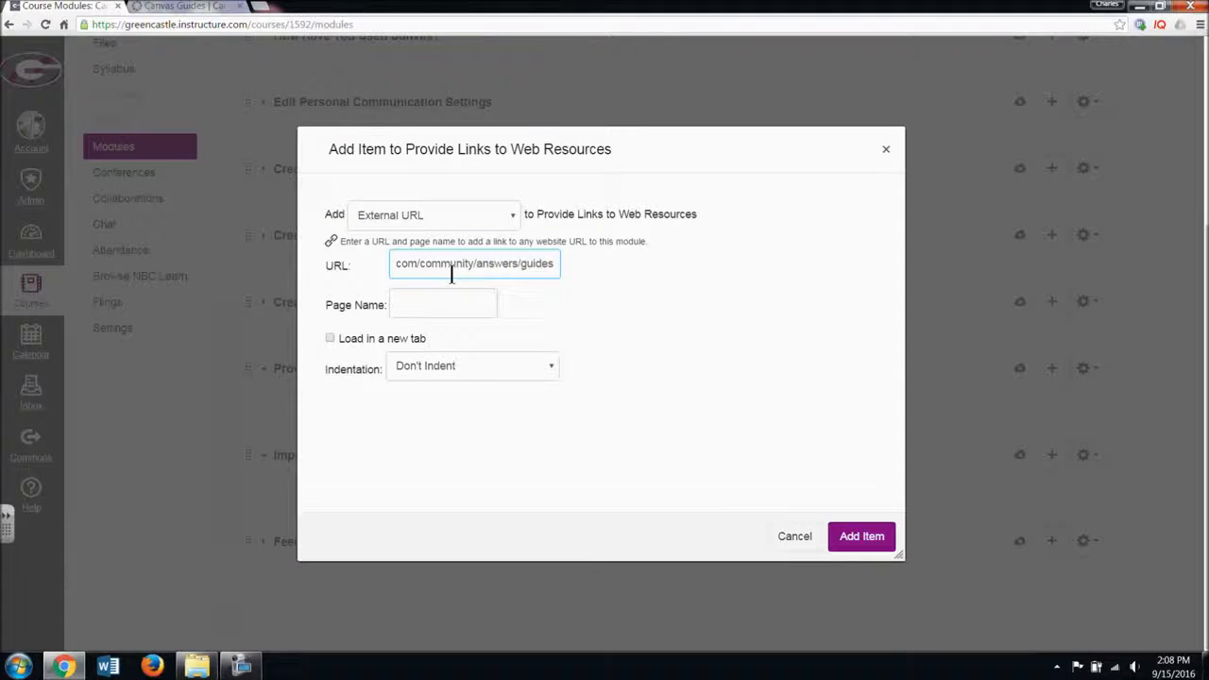
right_click(452, 273)
click(653, 312)
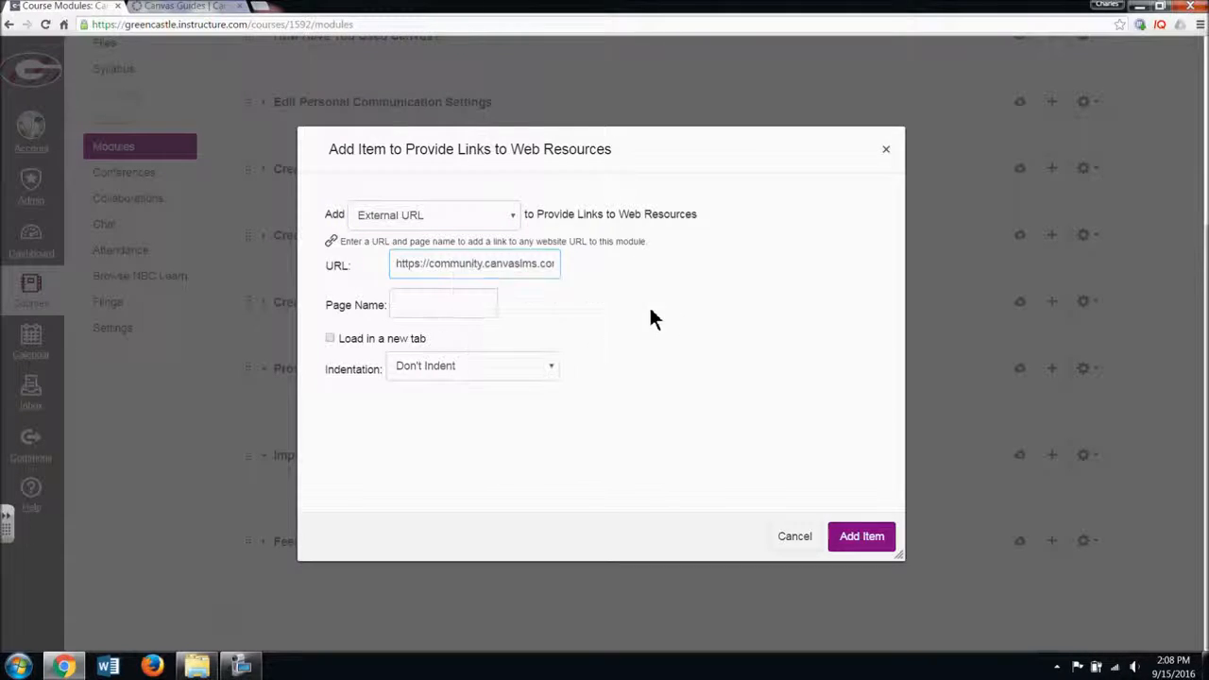
Name the link "Canvas Help Page", set it to load in a new tab, and add it to the module.
click(449, 317)
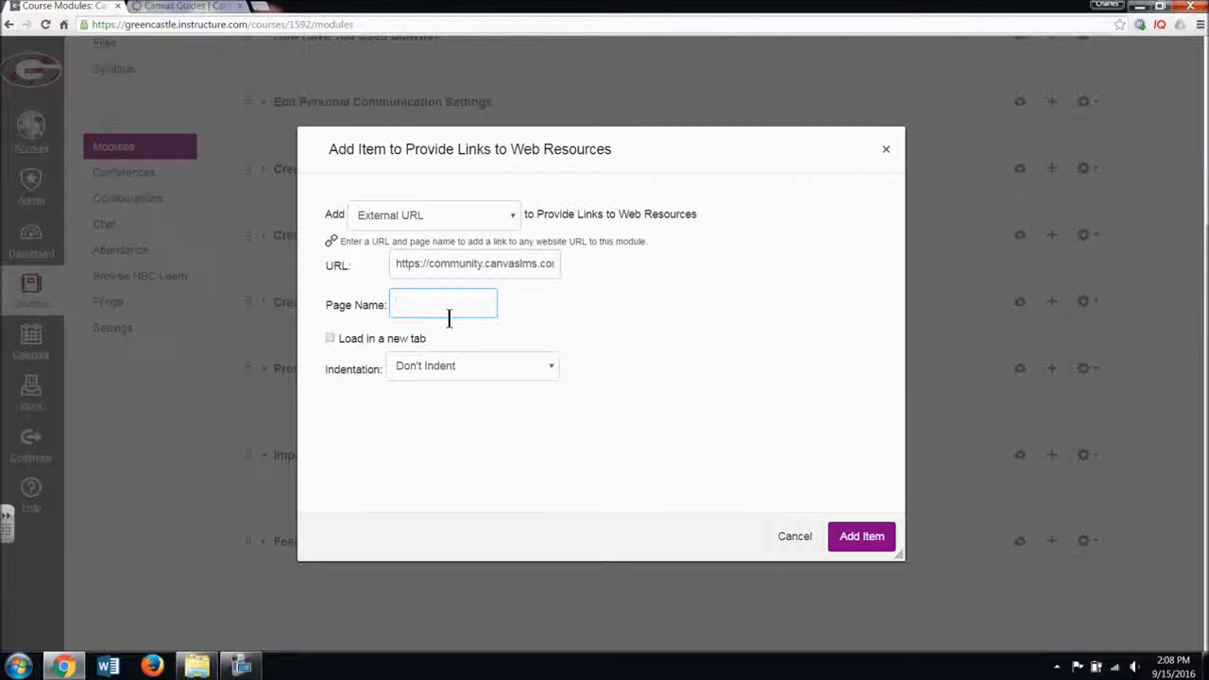
text(Canvas Help Page)
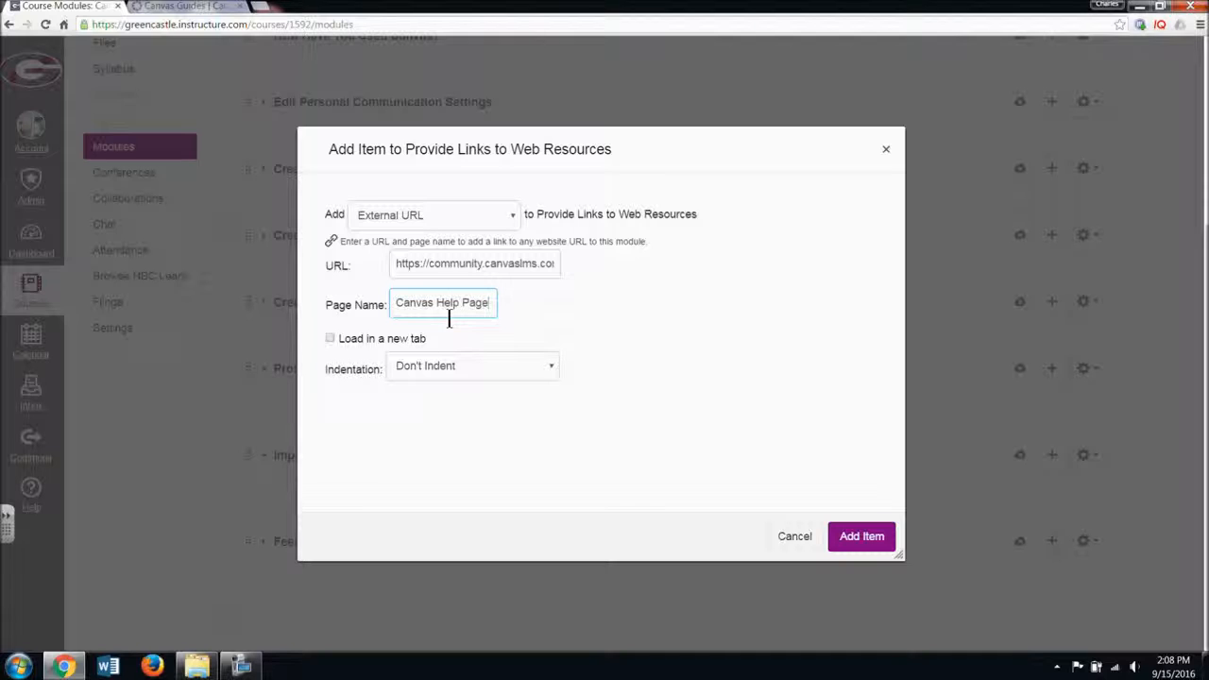
click(404, 339)
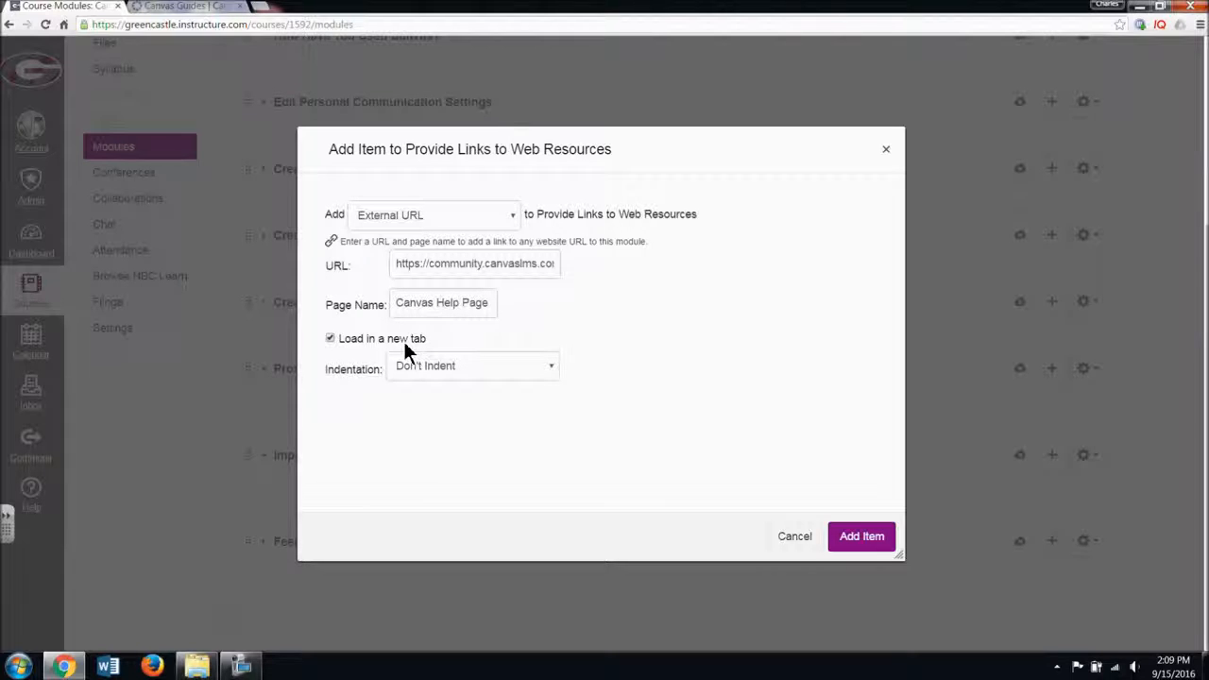
click(868, 548)
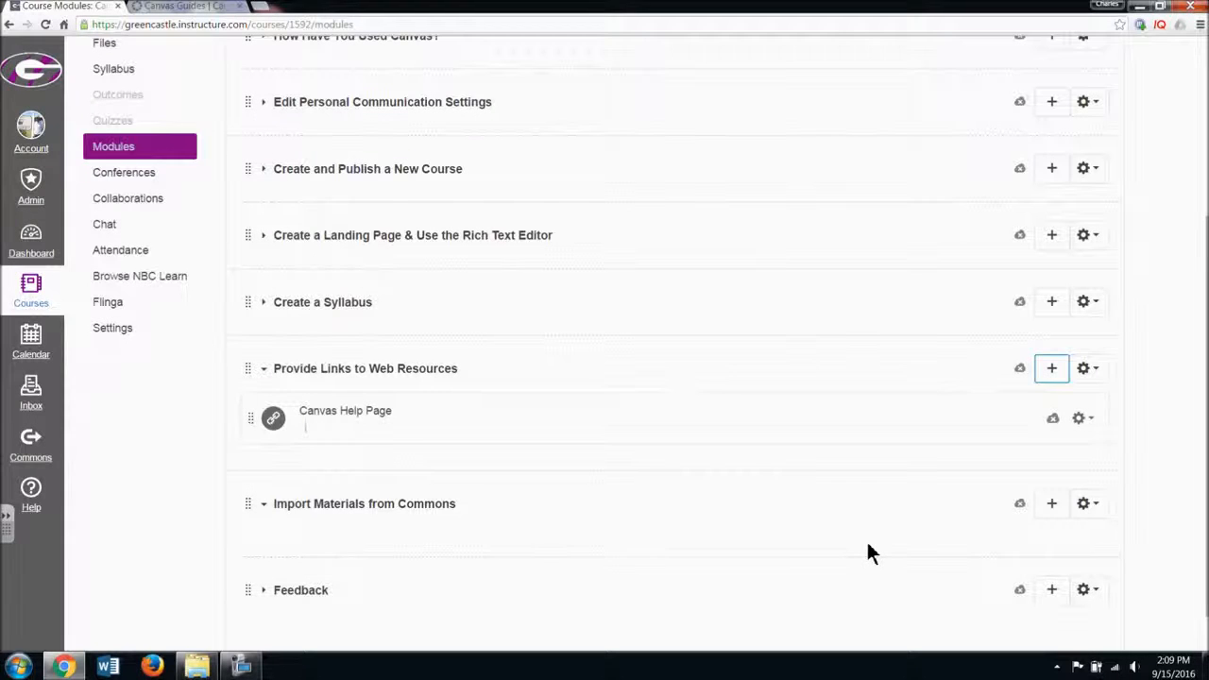
Test the Canvas Help Page link by opening it in a new window, and return to the course's module list.
click(375, 423)
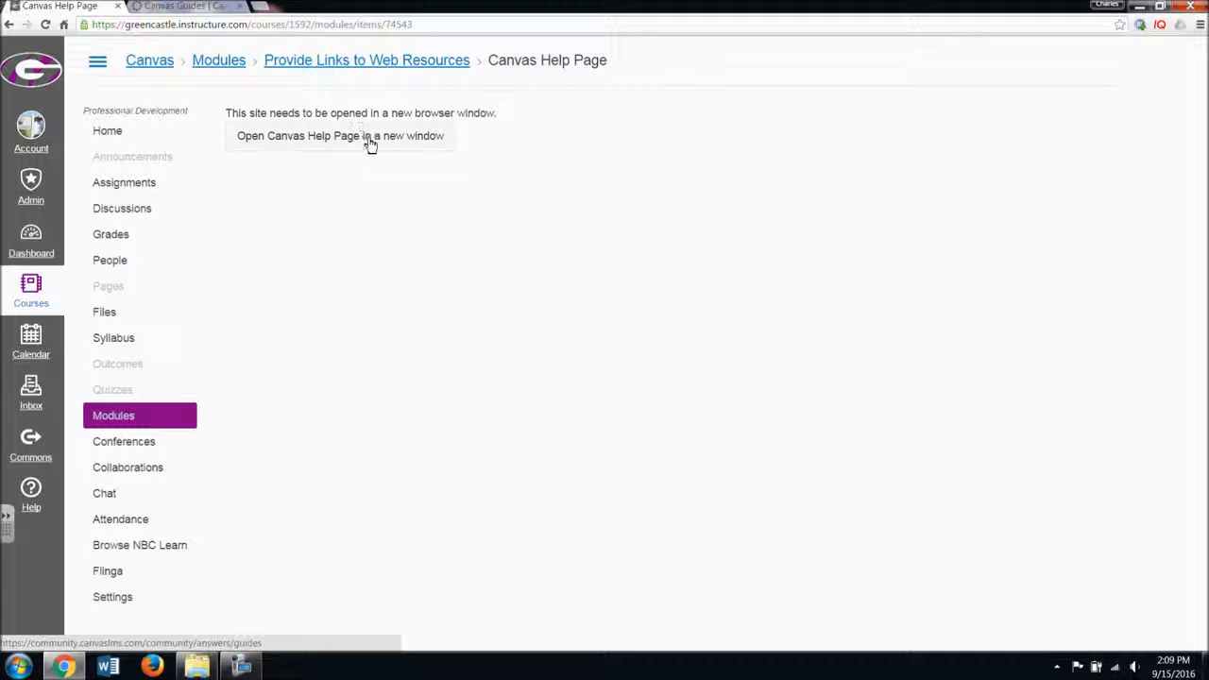
click(370, 142)
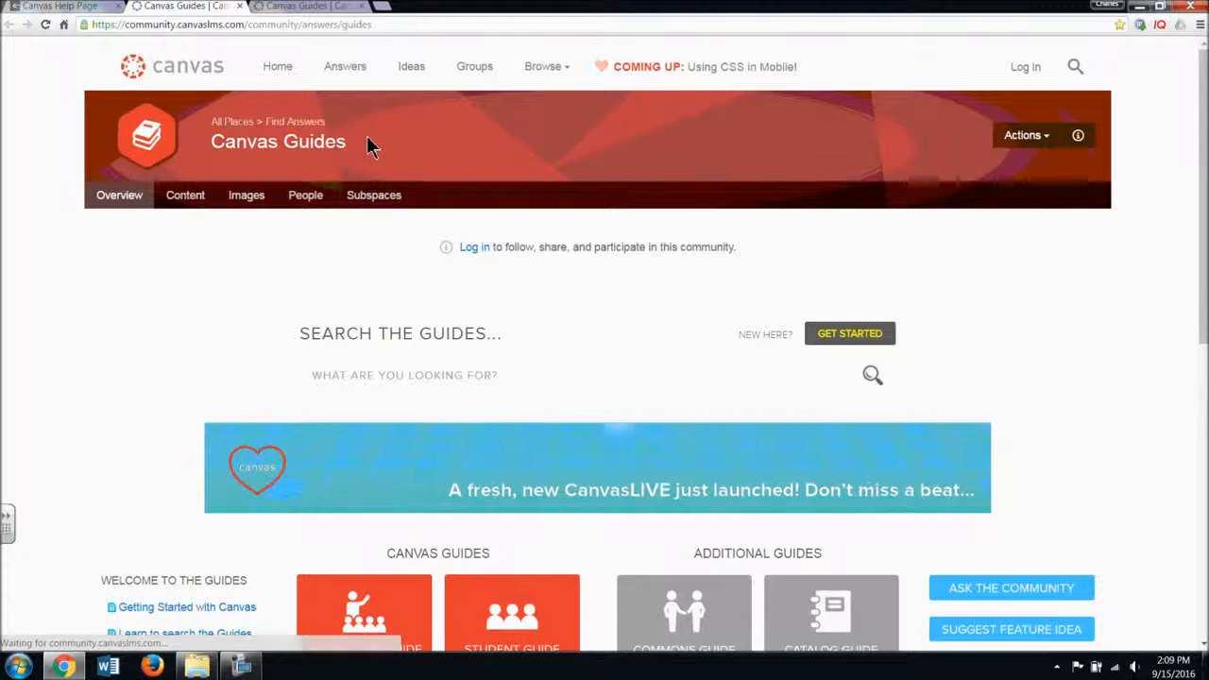
click(60, 6)
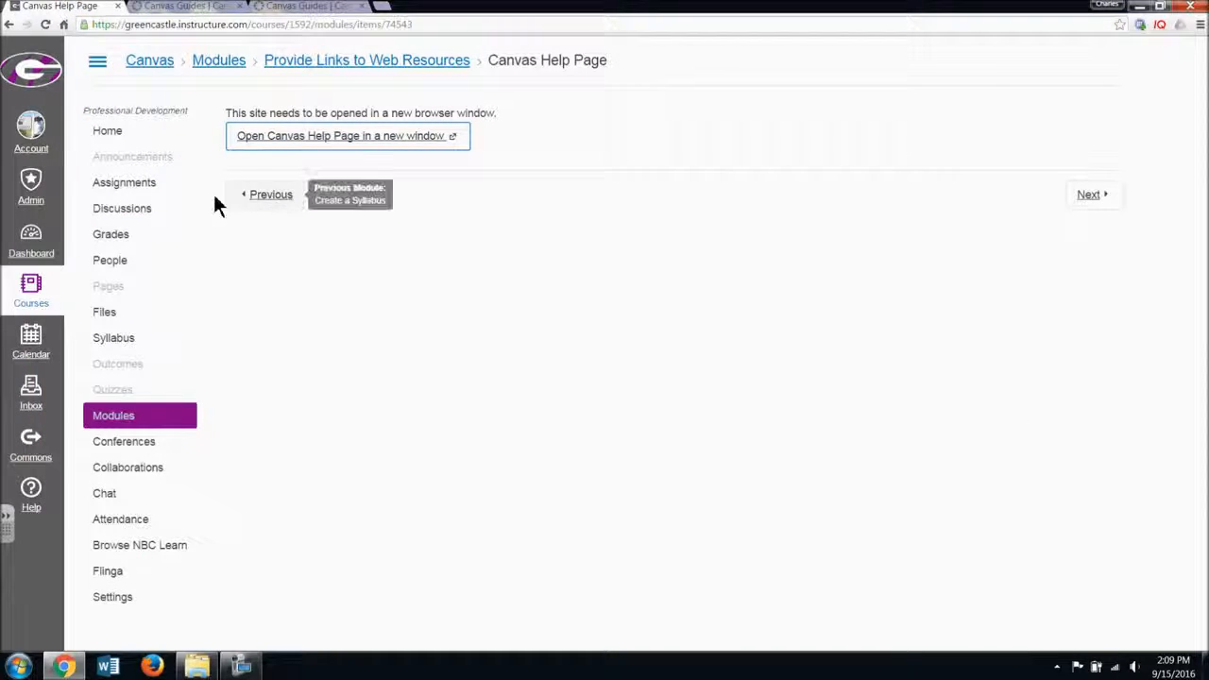
click(135, 421)
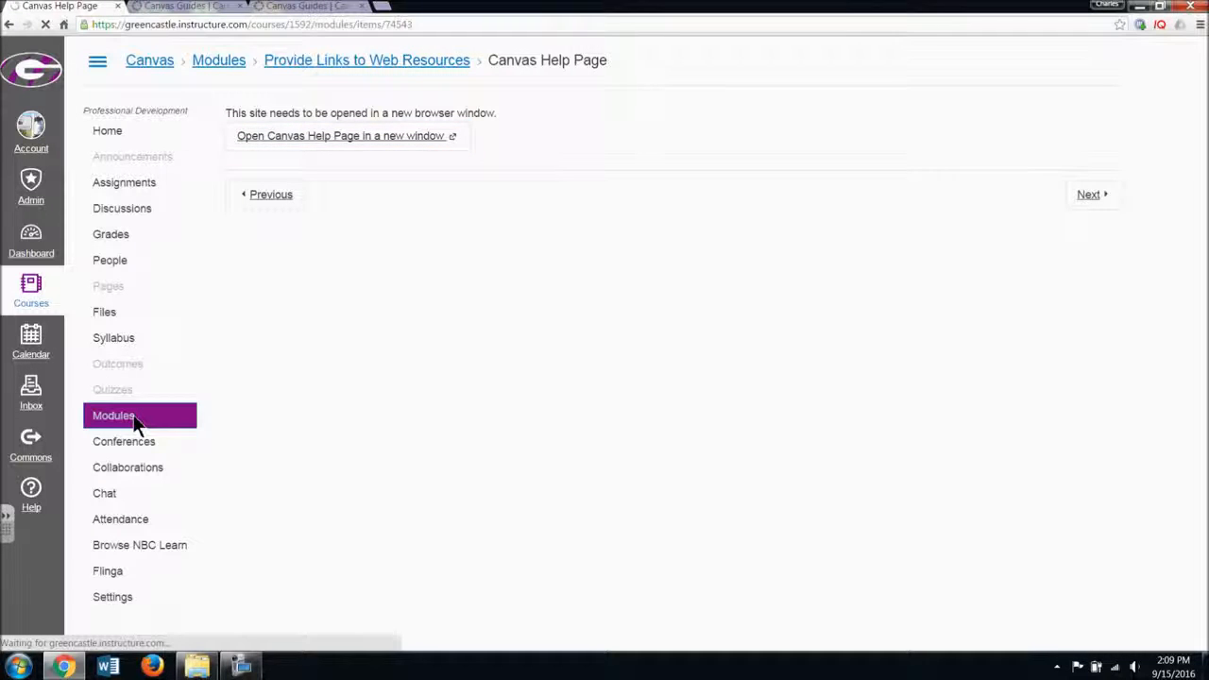
Add a new content page named "Sharing a Link" to the "Provide Links to Web Resources" module.
scroll(695, 552, down, 3)
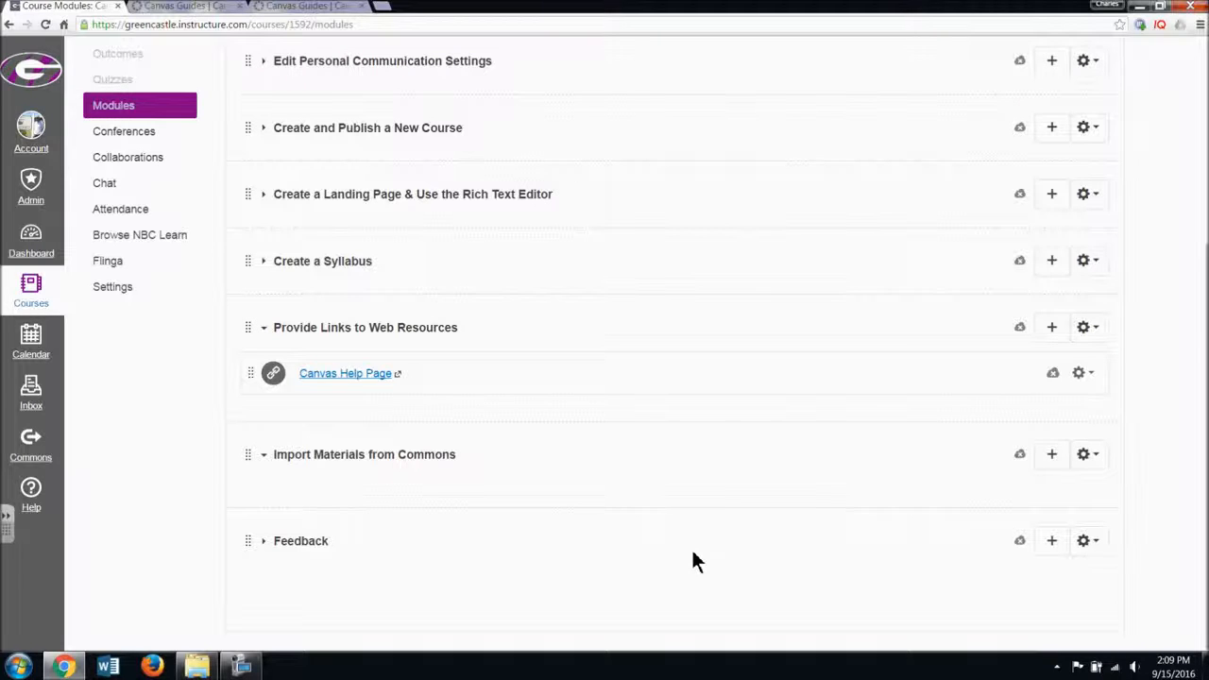
click(1051, 328)
click(515, 215)
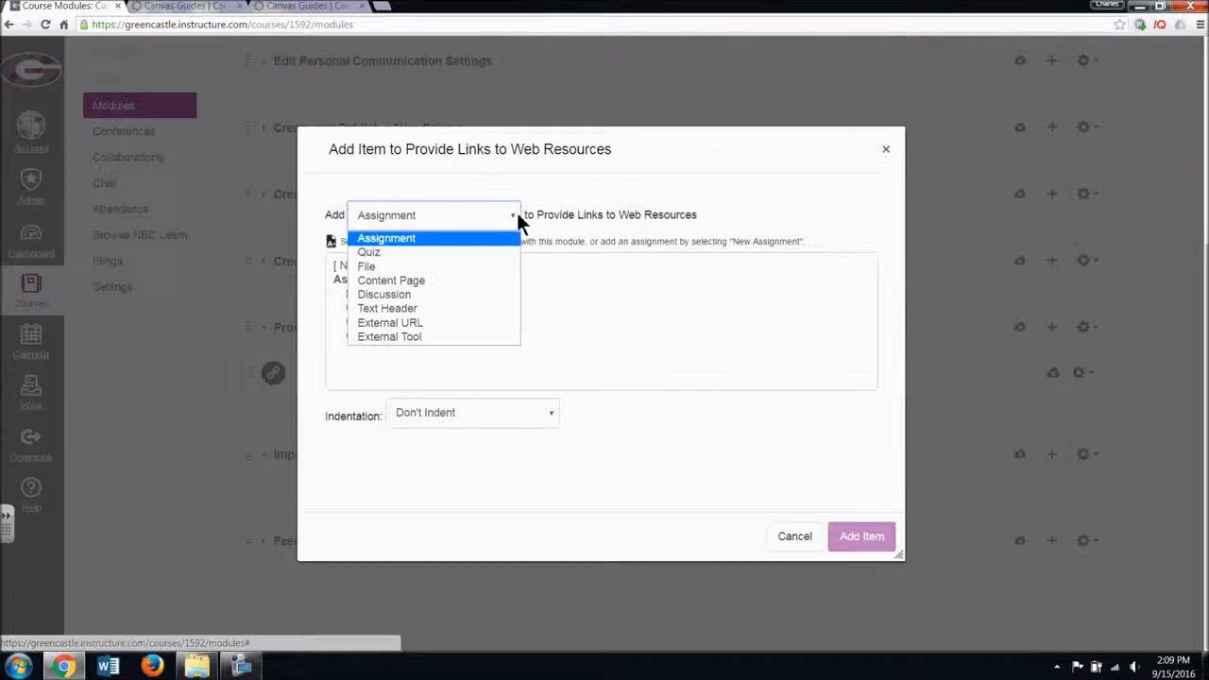
click(467, 280)
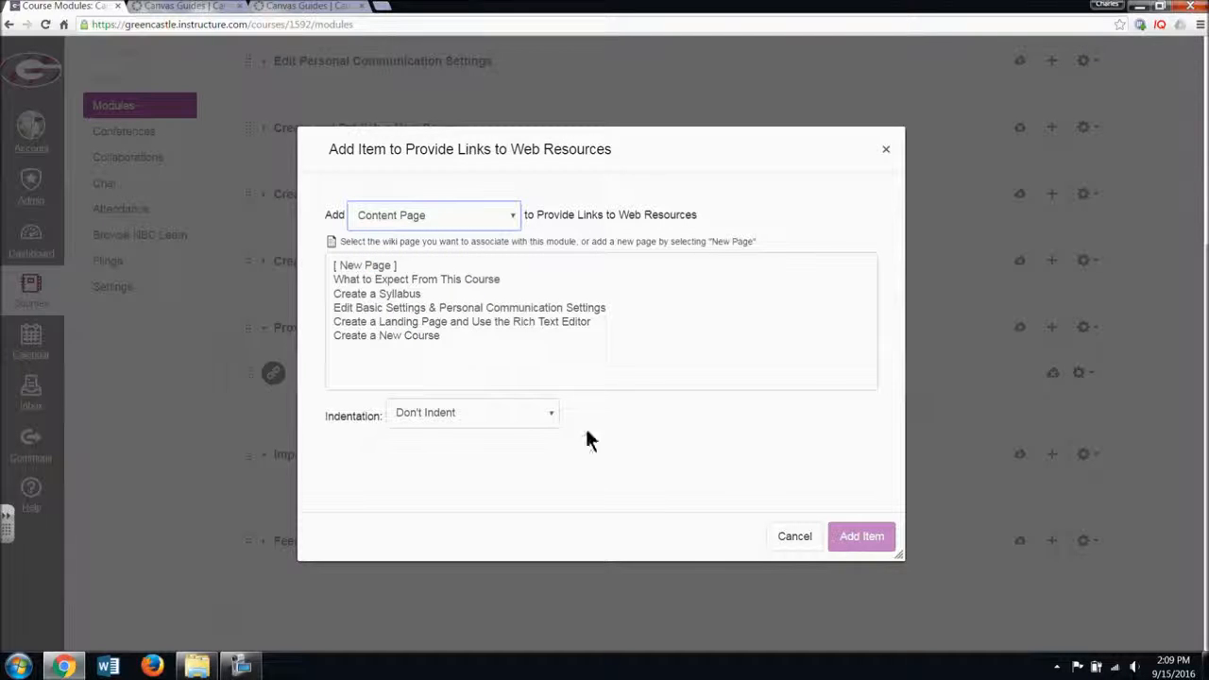
click(371, 268)
click(493, 424)
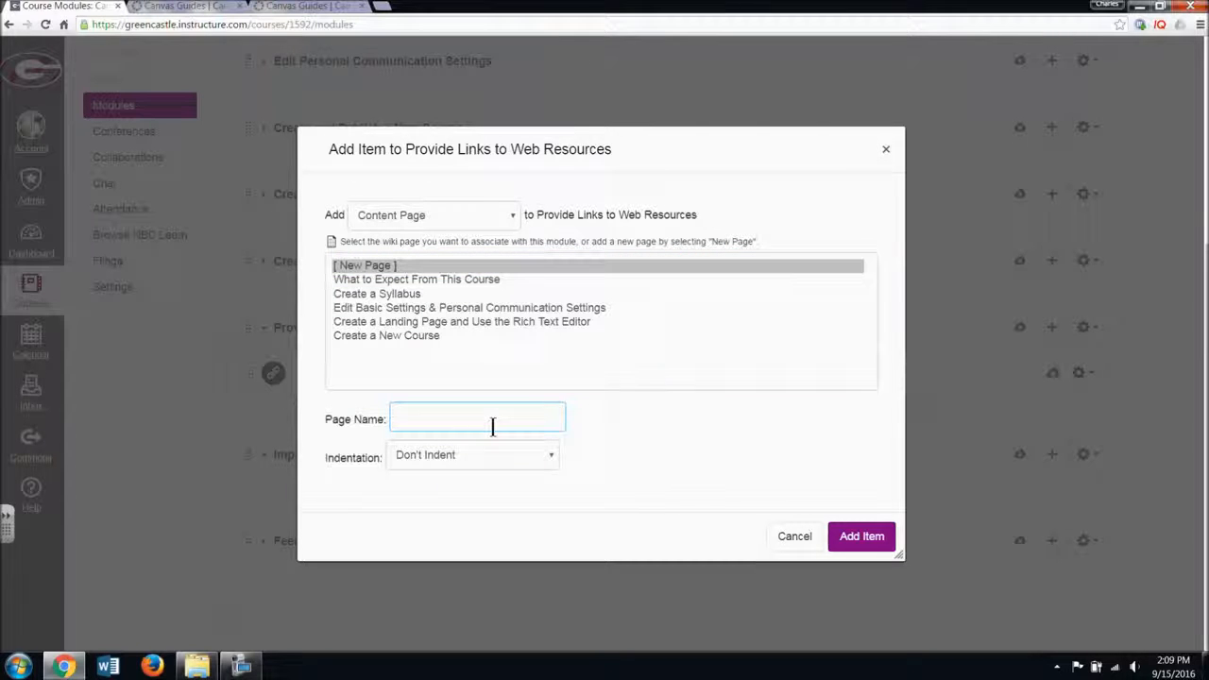
text(Sharing a Link)
click(883, 545)
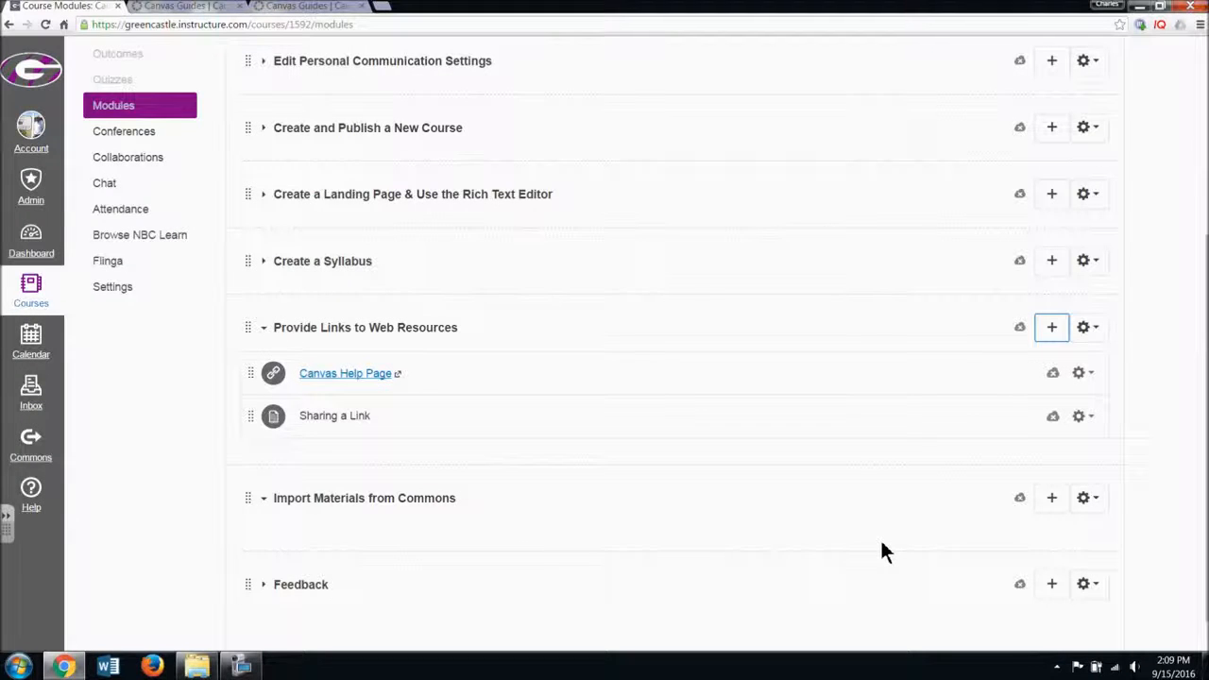
Open the "Sharing a Link" page for editing and enter the text "This is an important resource, click here to read more.".
click(348, 419)
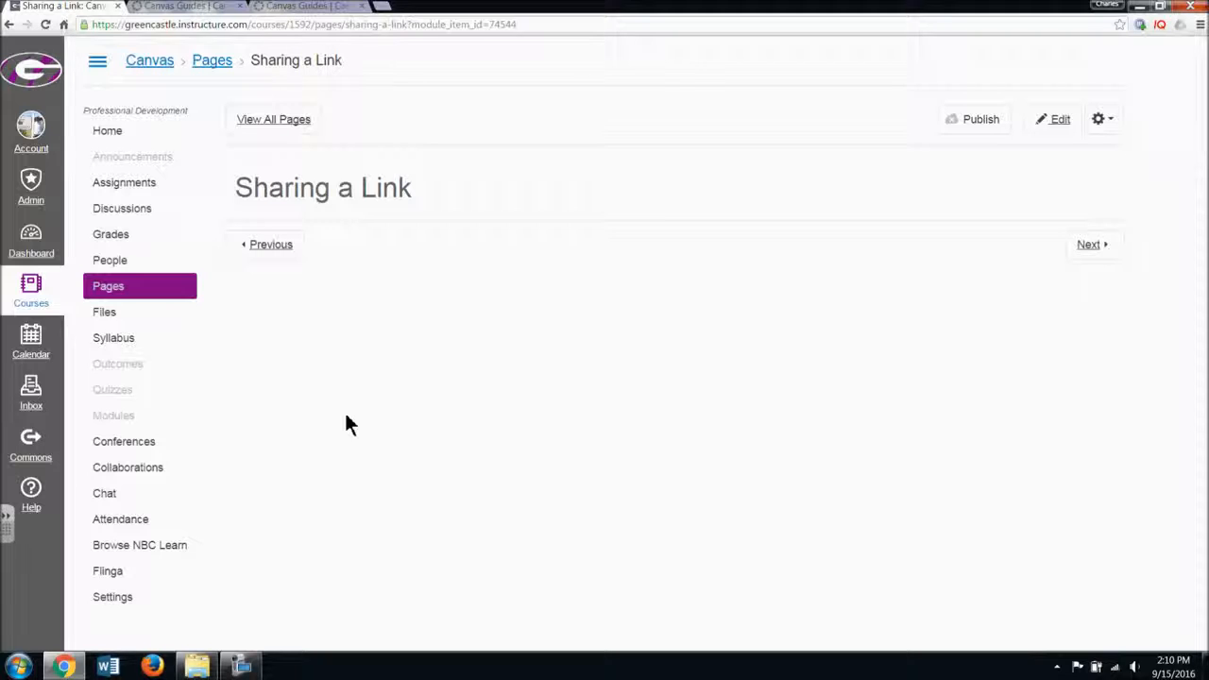
click(1060, 126)
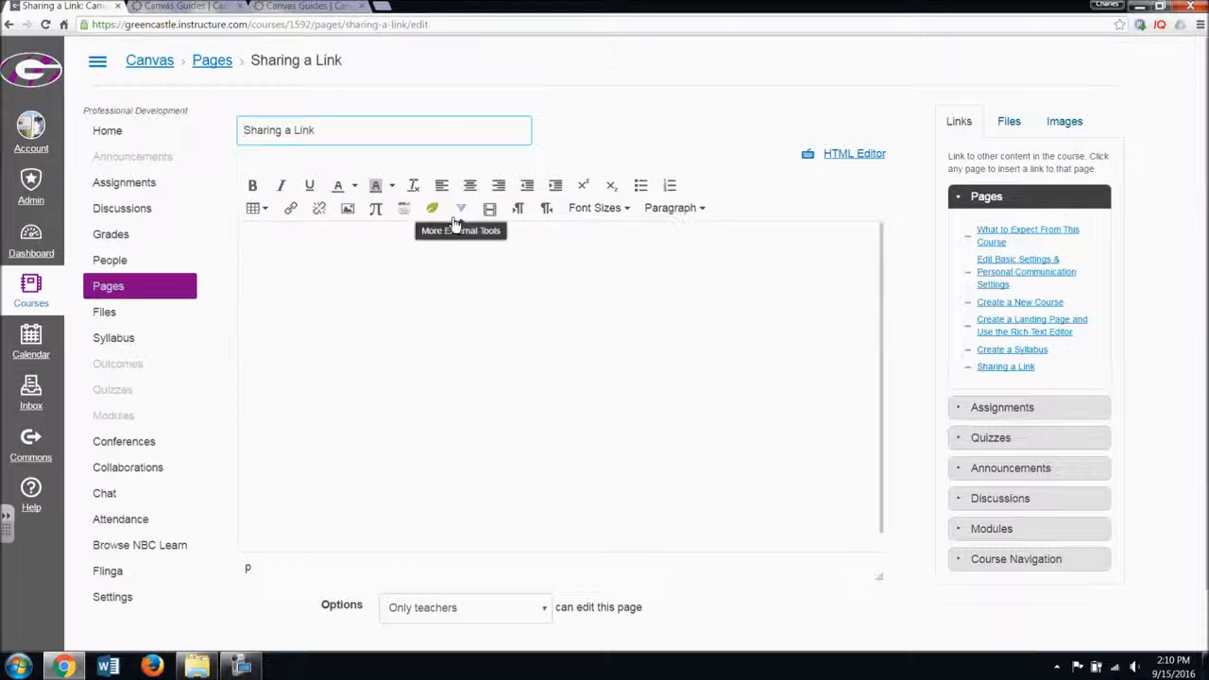
click(565, 338)
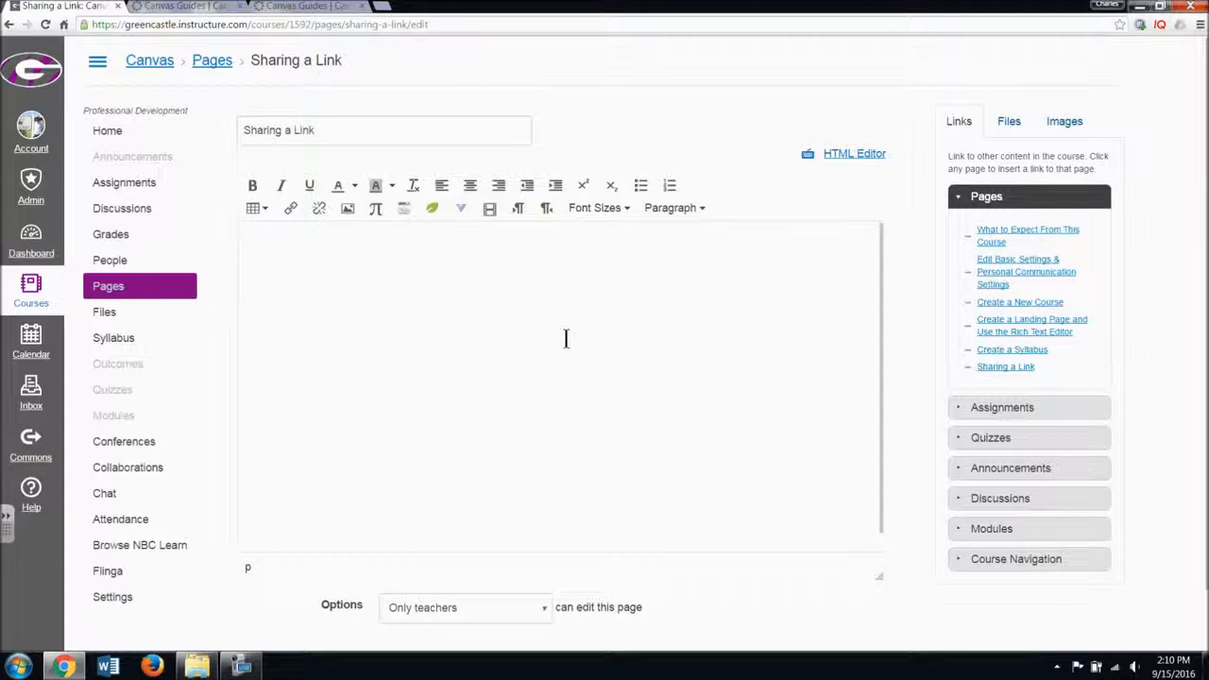
text(This is an important resou)
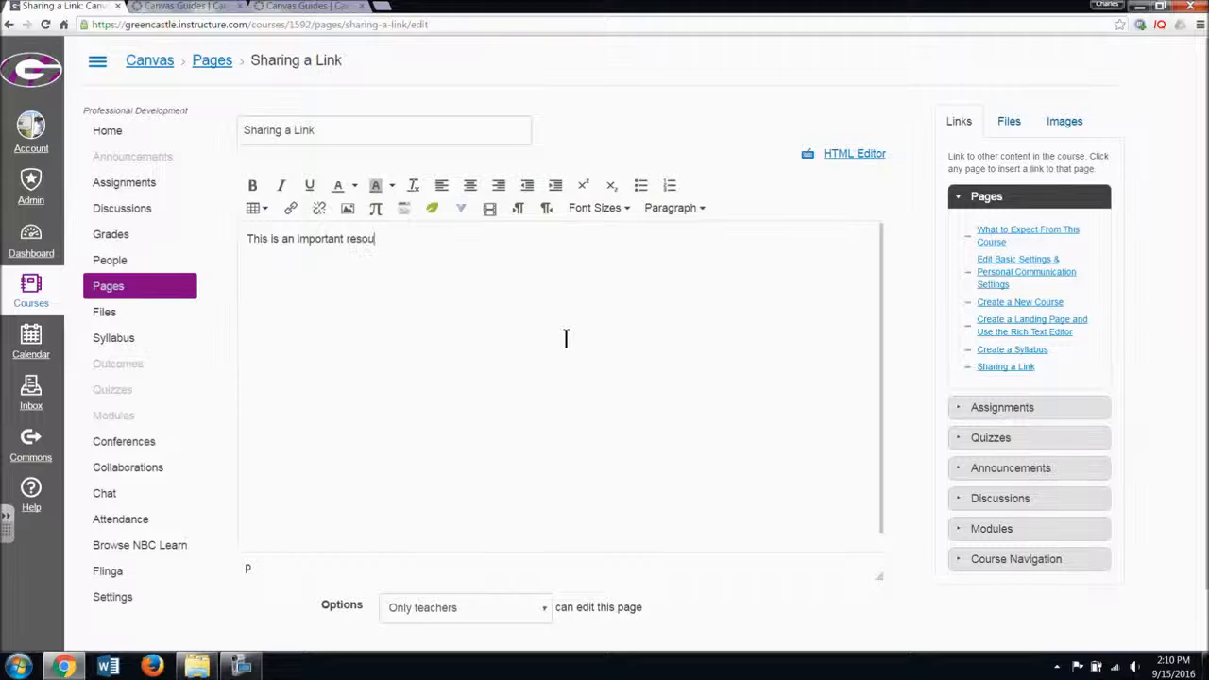
text(rce, click here to read more.)
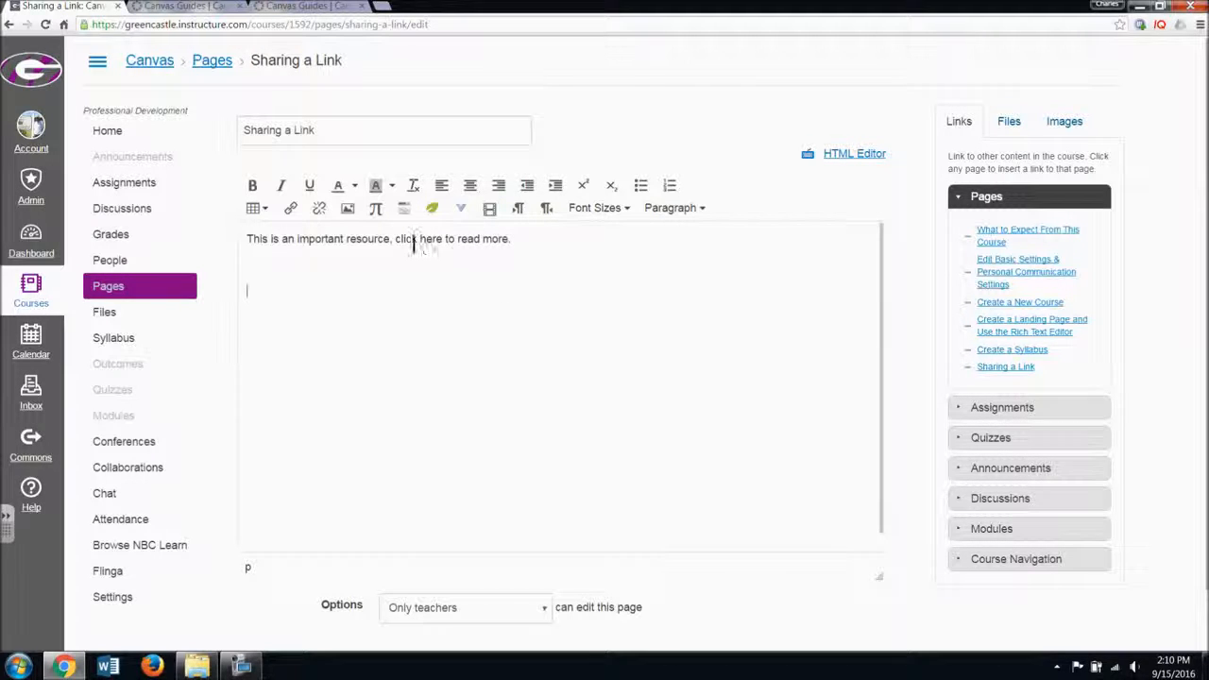
drag(420, 239, 444, 242)
click(291, 208)
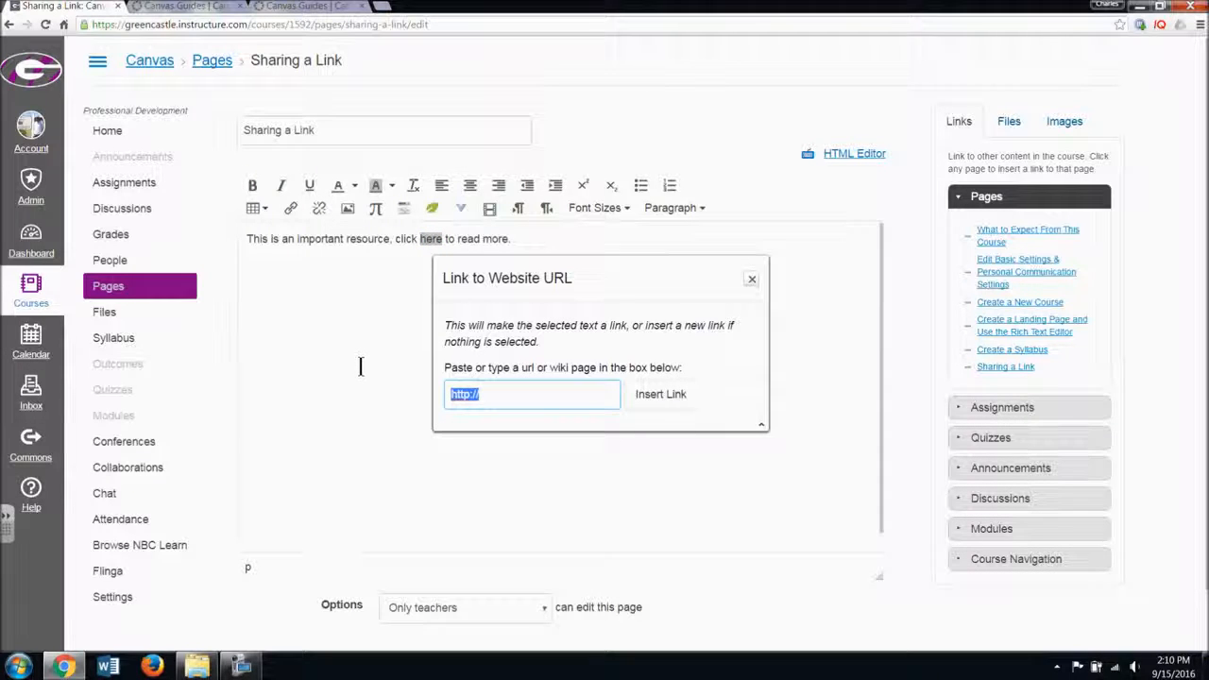
key(ctrl+v)
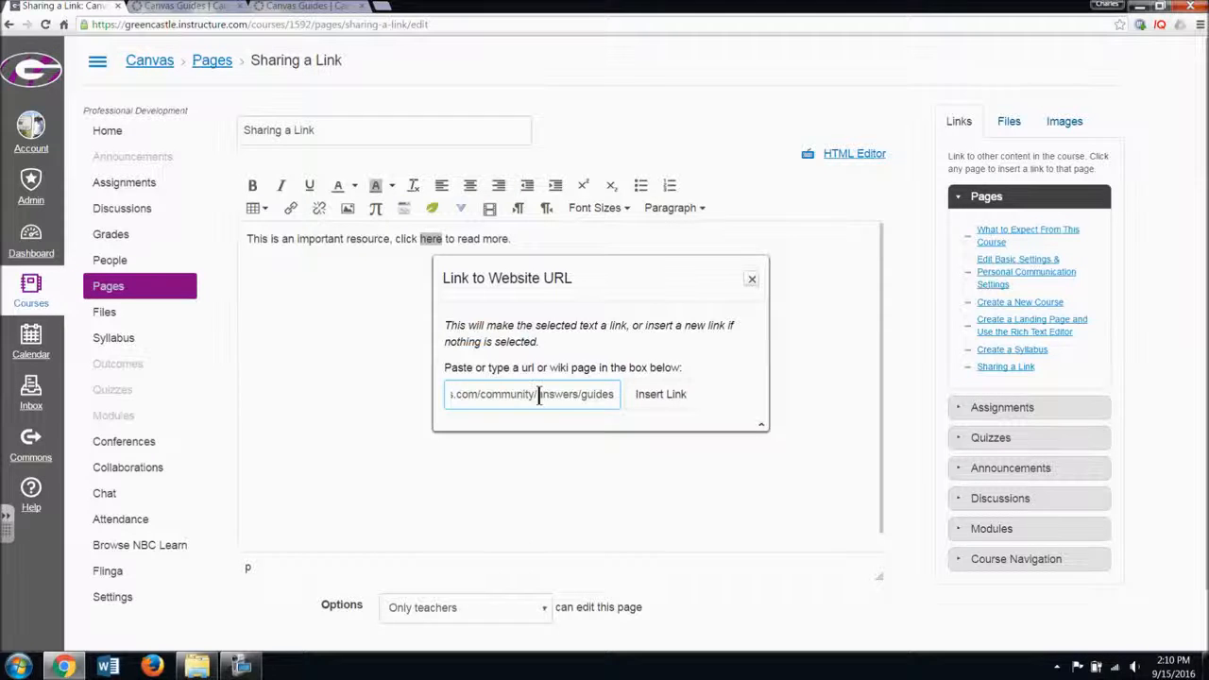
click(661, 397)
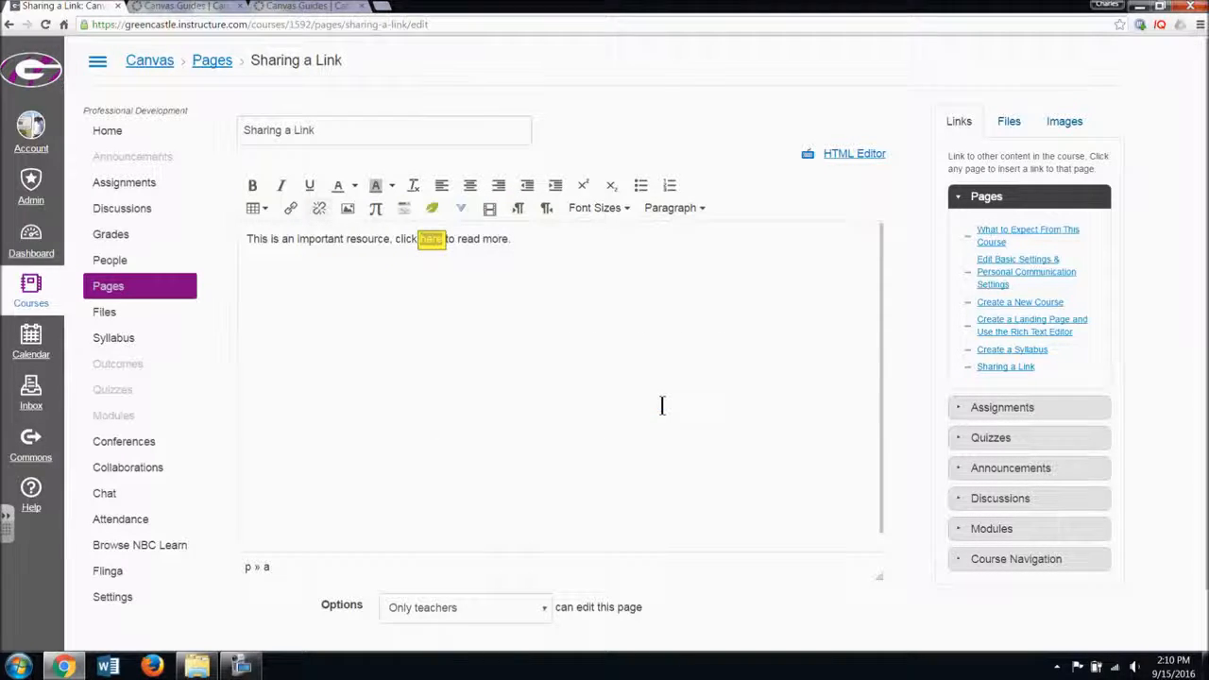
click(662, 405)
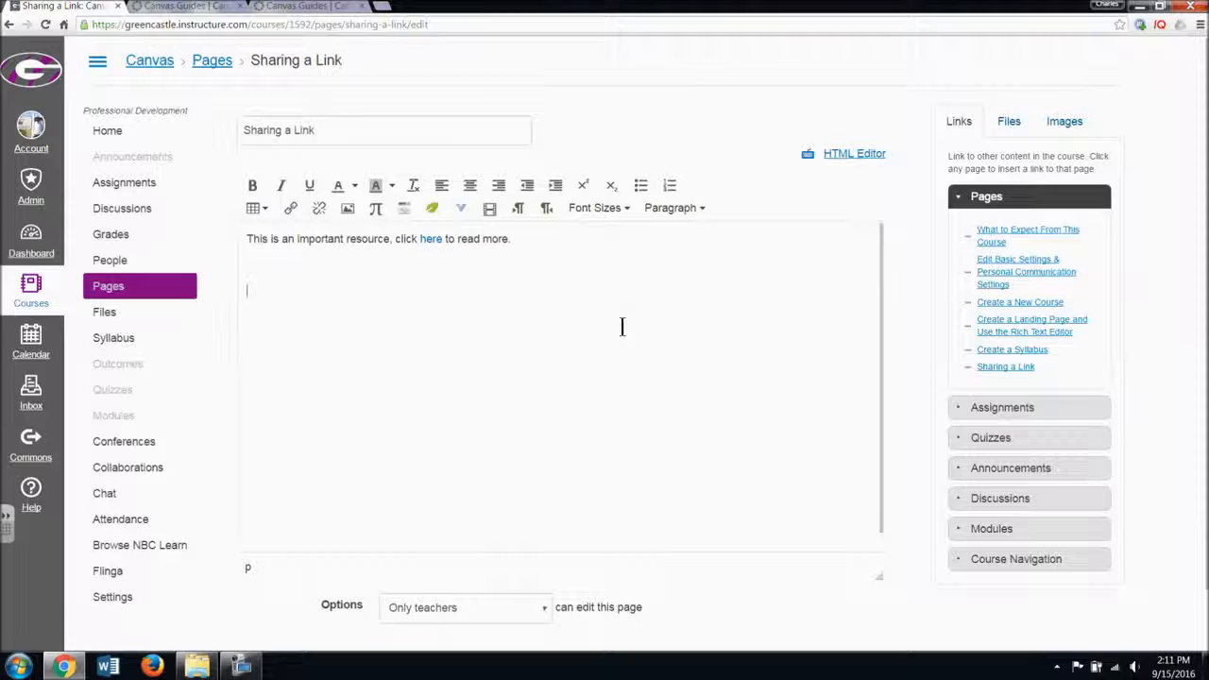
Save the "Sharing a Link" page without publishing it, and test its "here" link before returning to the page.
scroll(621, 327, down, 3)
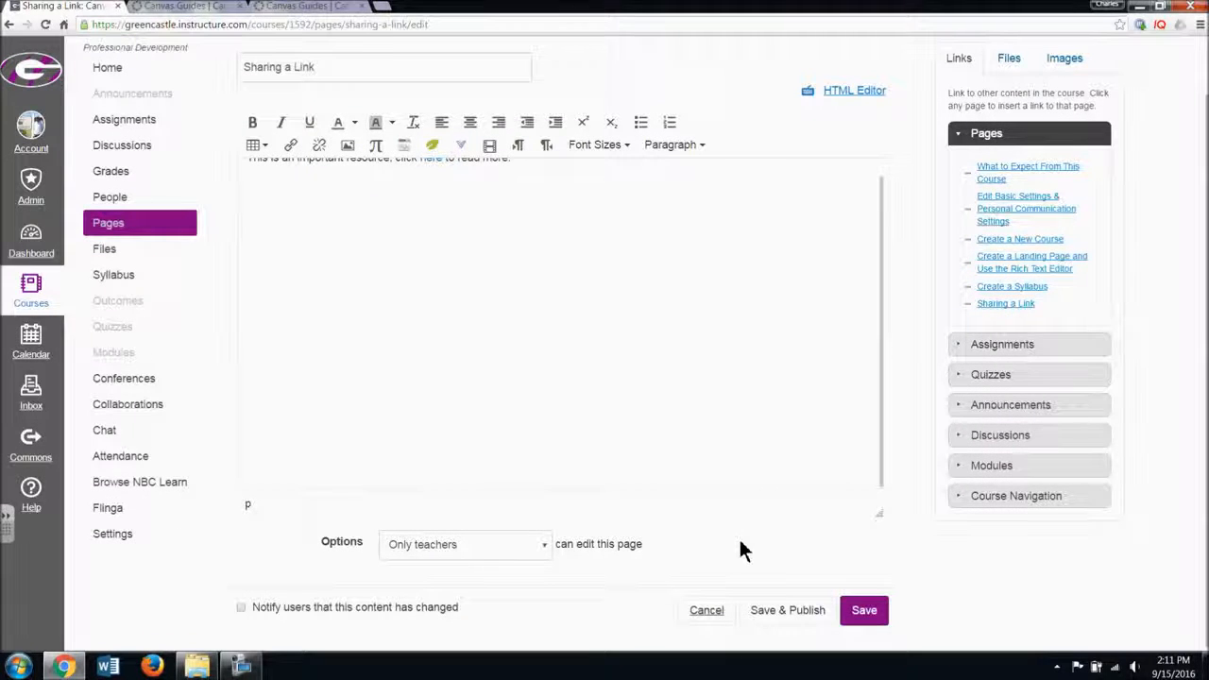
click(873, 619)
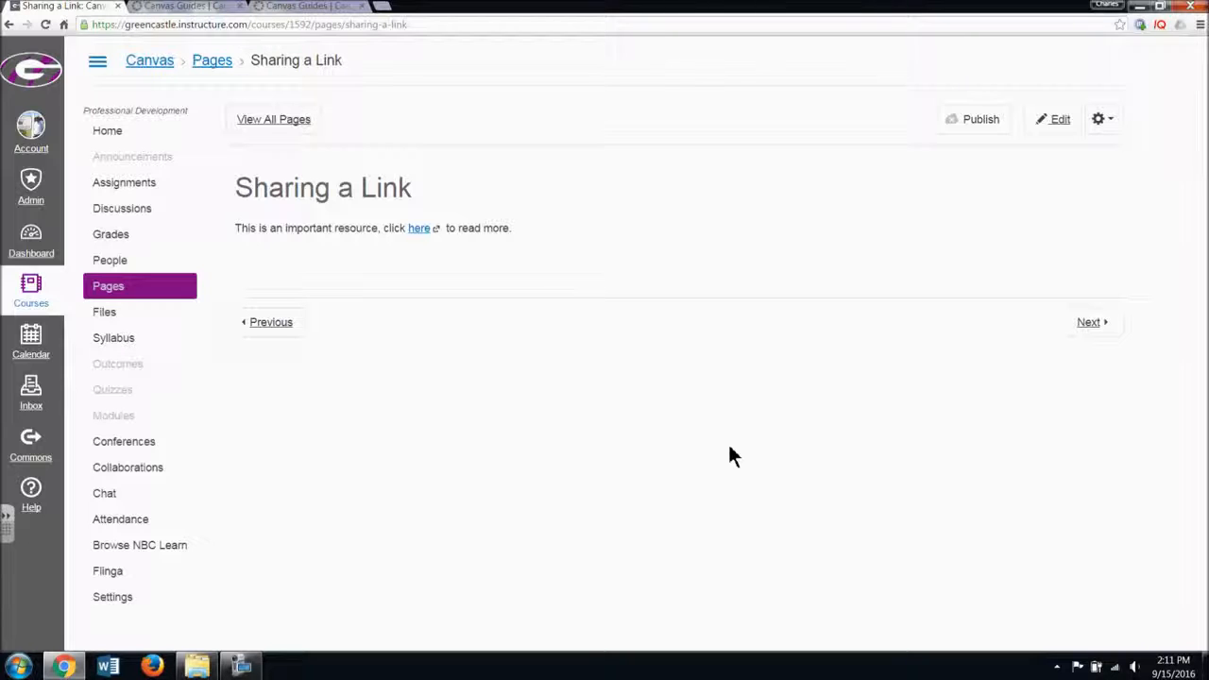
click(417, 230)
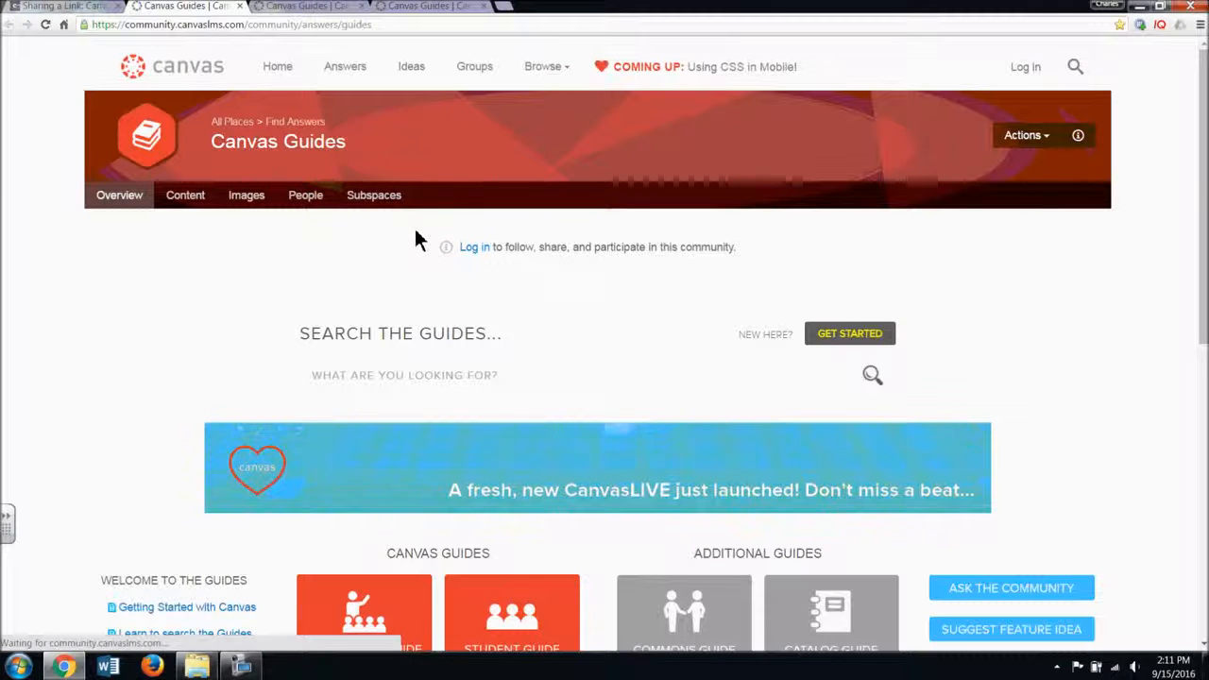
click(72, 6)
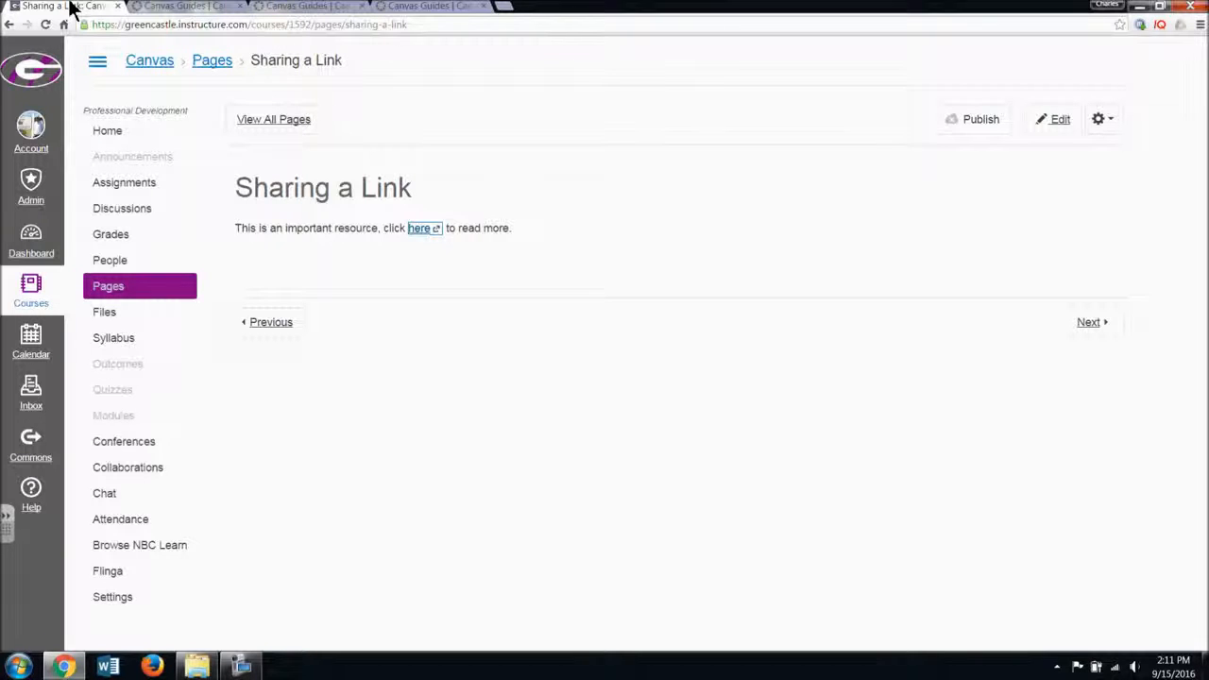
Open the "Sharing a Link" page for editing and search Flickr for "Canvas" as the source of a new image.
click(1051, 121)
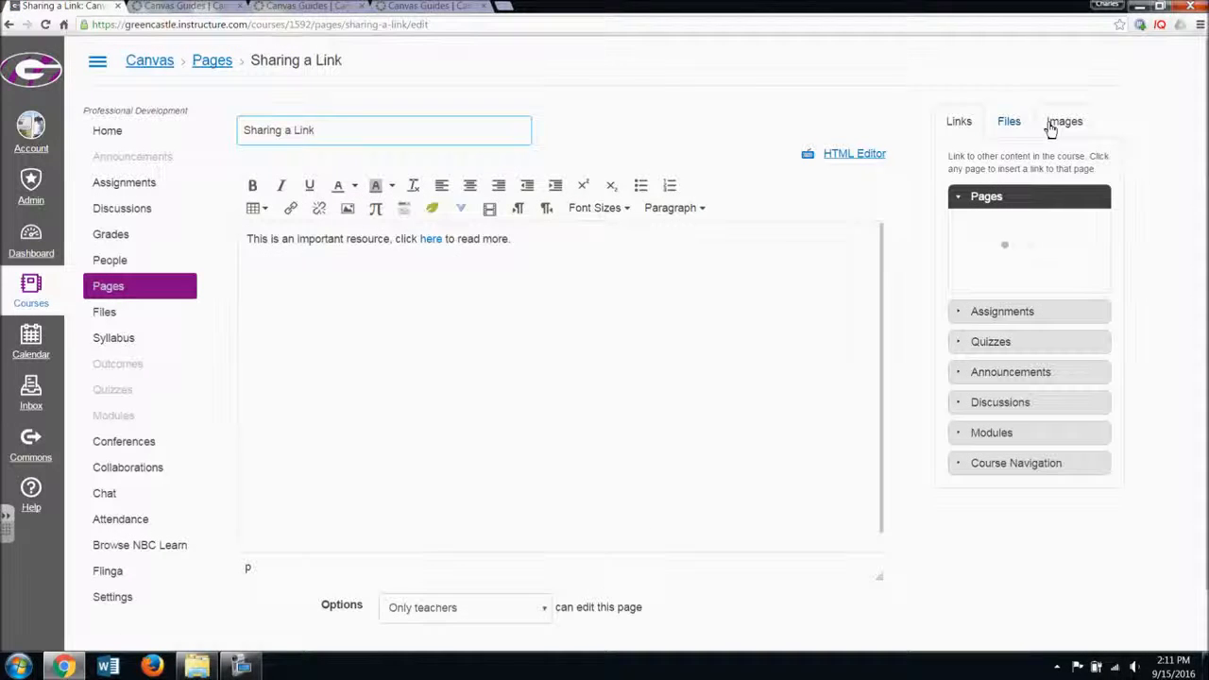
click(606, 351)
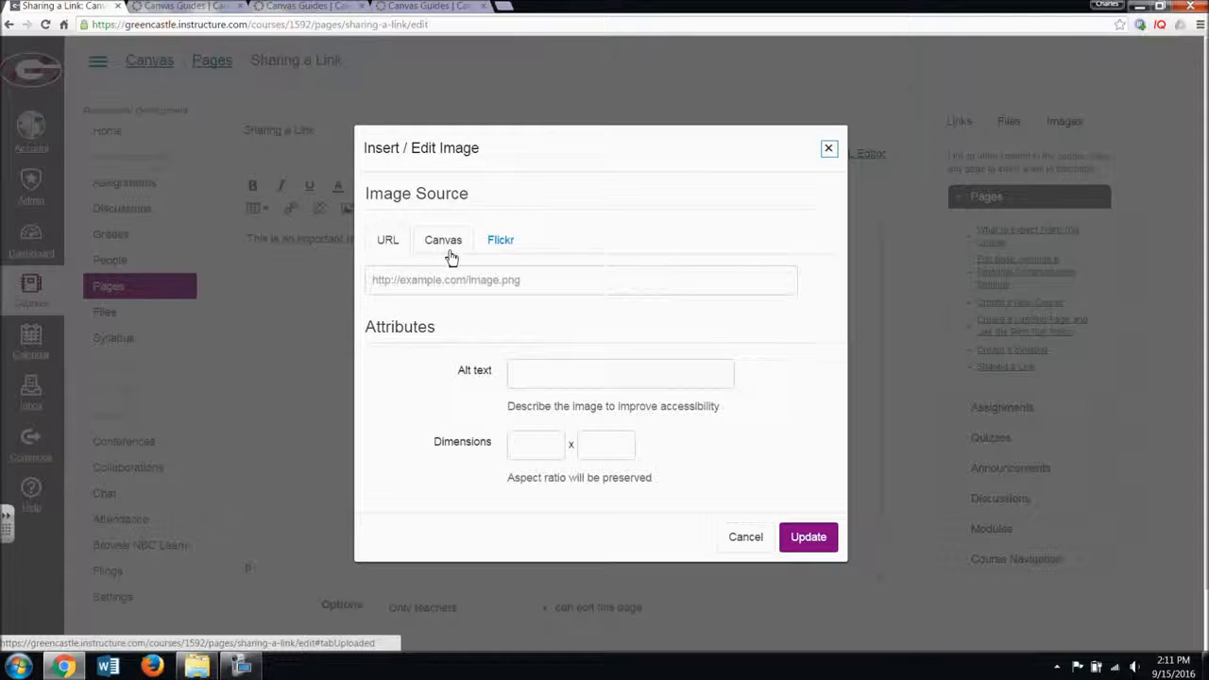
click(499, 242)
click(505, 291)
text(Canvas)
key(Return)
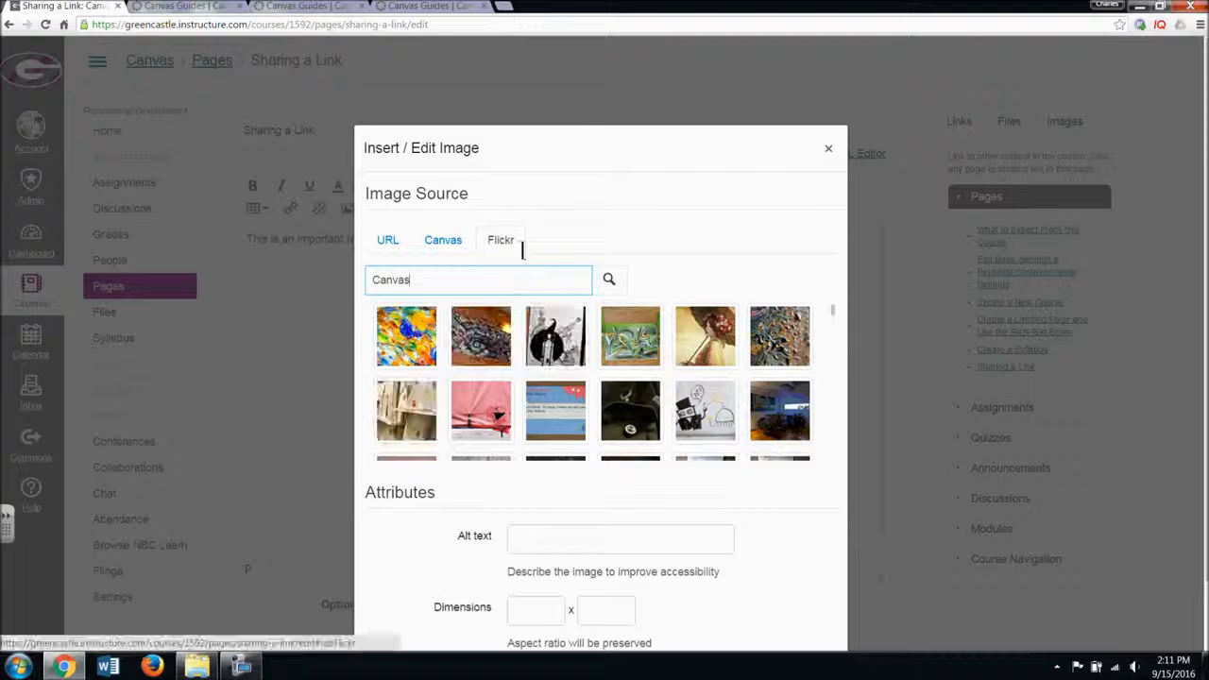
Insert the first Flickr result, the multicoloured image, below the page text with the alt text "Canvas" at 500 x 500.
click(407, 335)
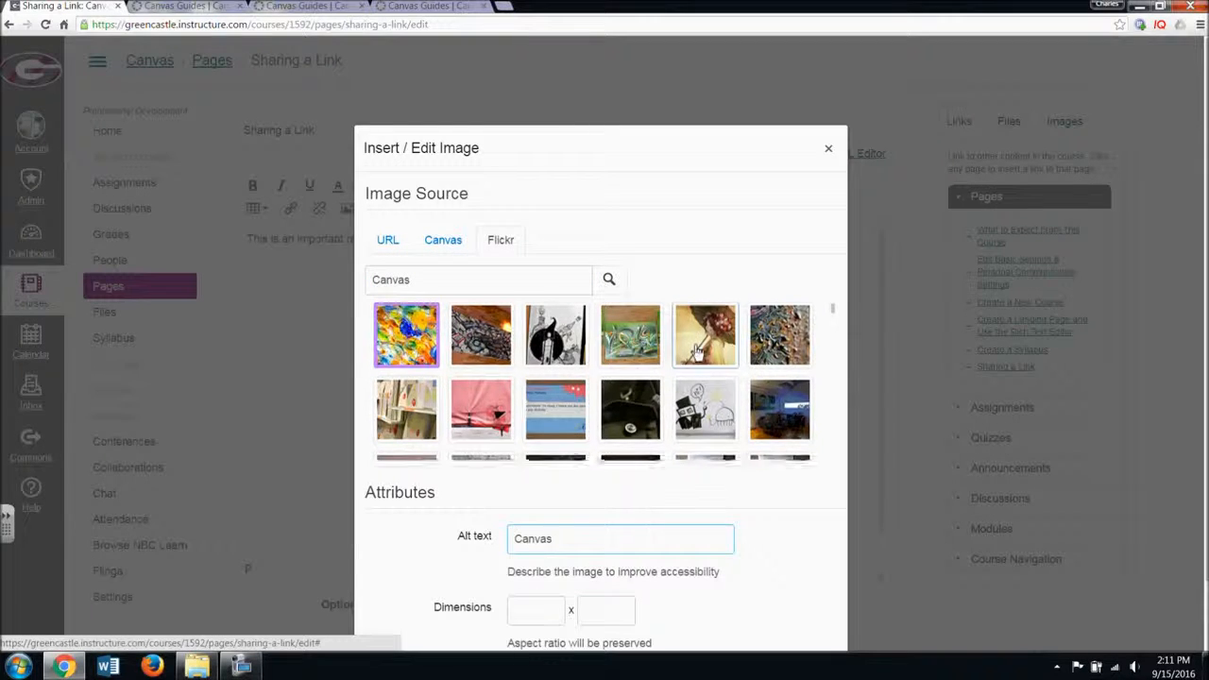
scroll(697, 351, down, 3)
scroll(791, 363, up, 3)
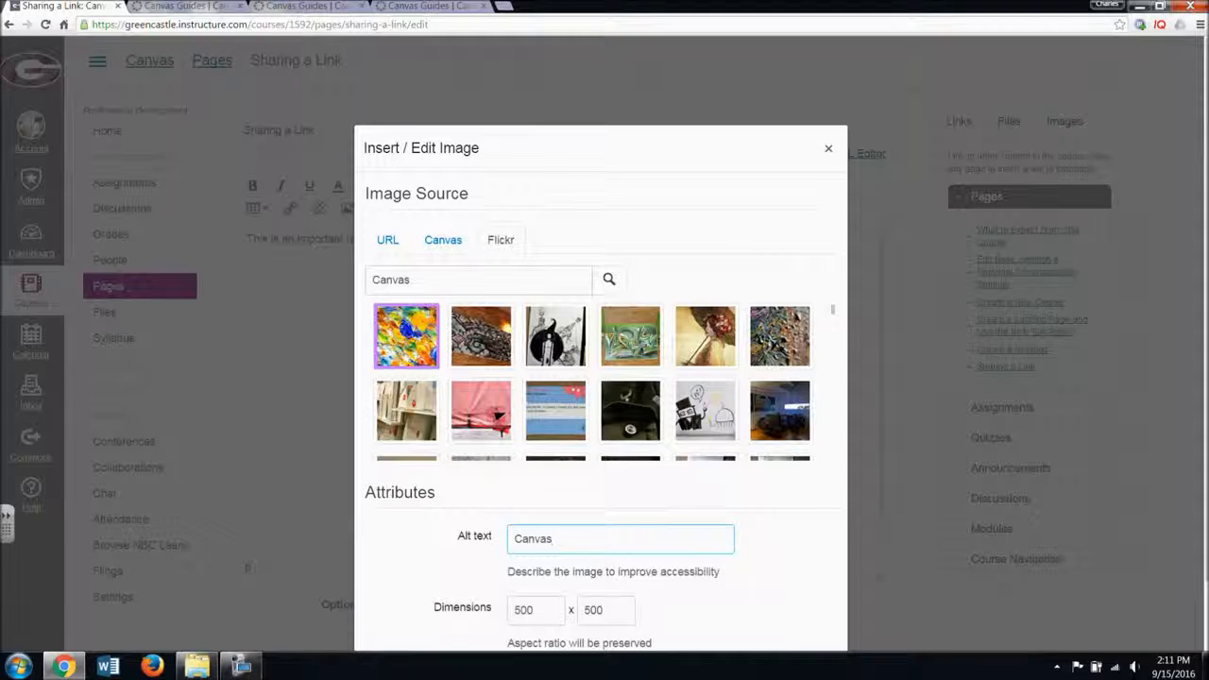
scroll(1190, 326, down, 2)
click(804, 626)
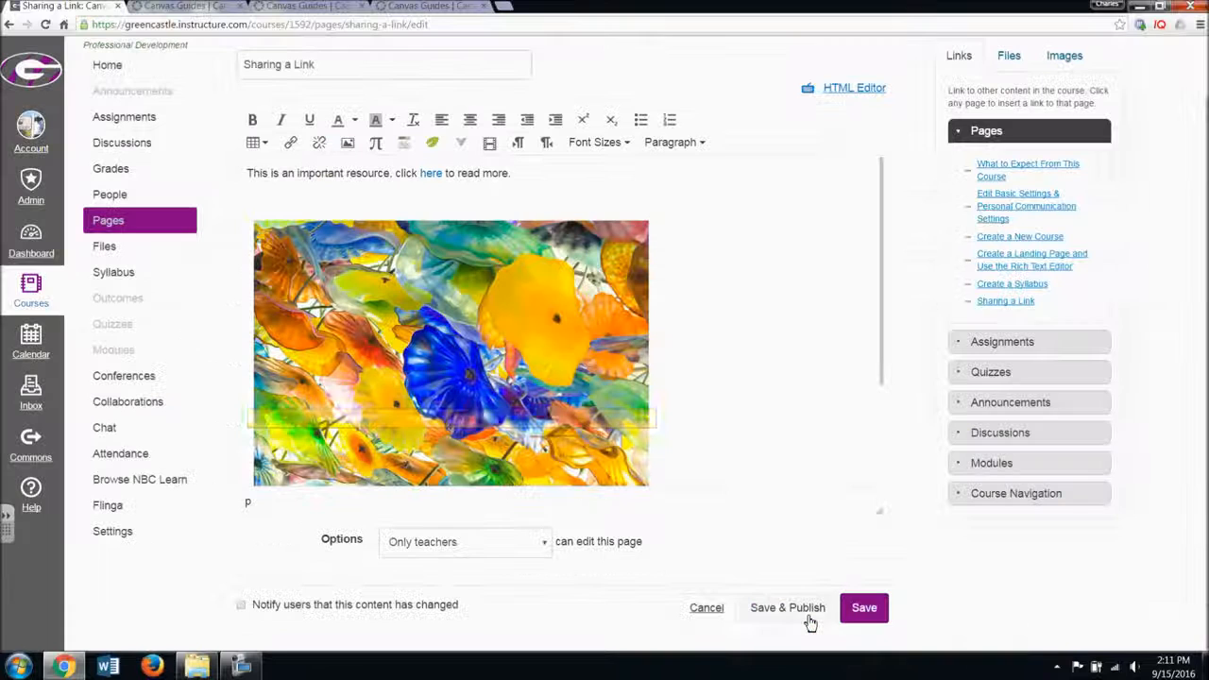
click(594, 323)
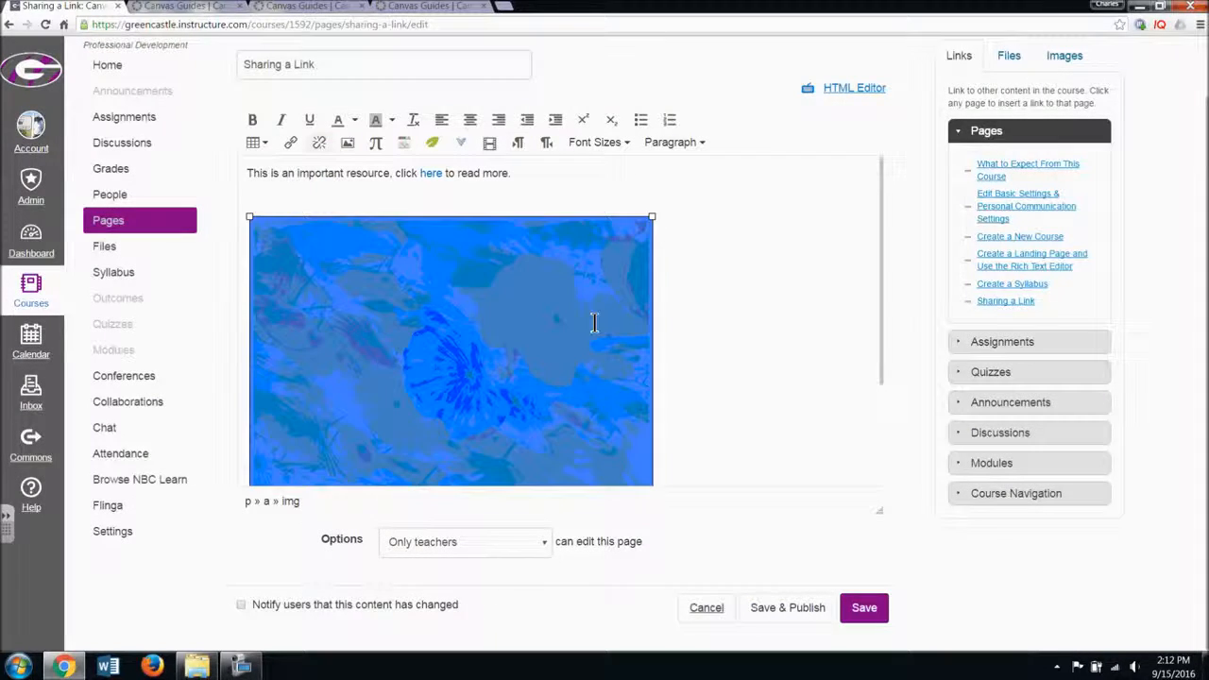
click(294, 147)
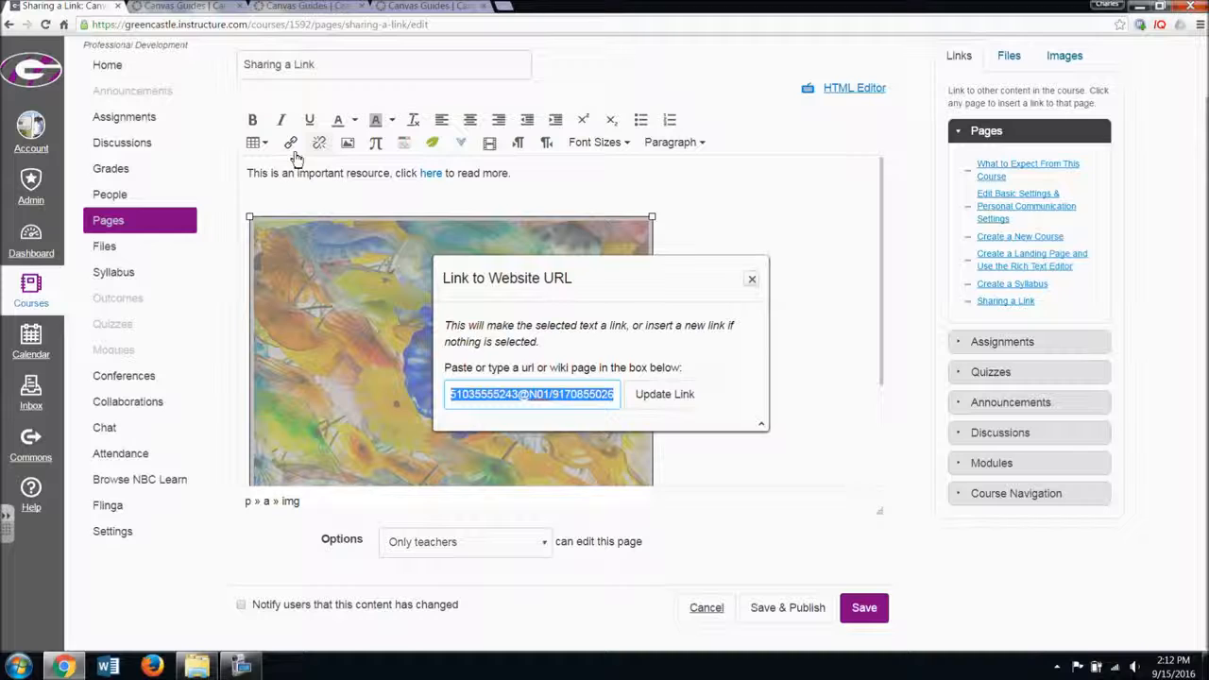
text(https://community.canvaslms.com/community/answers/guides)
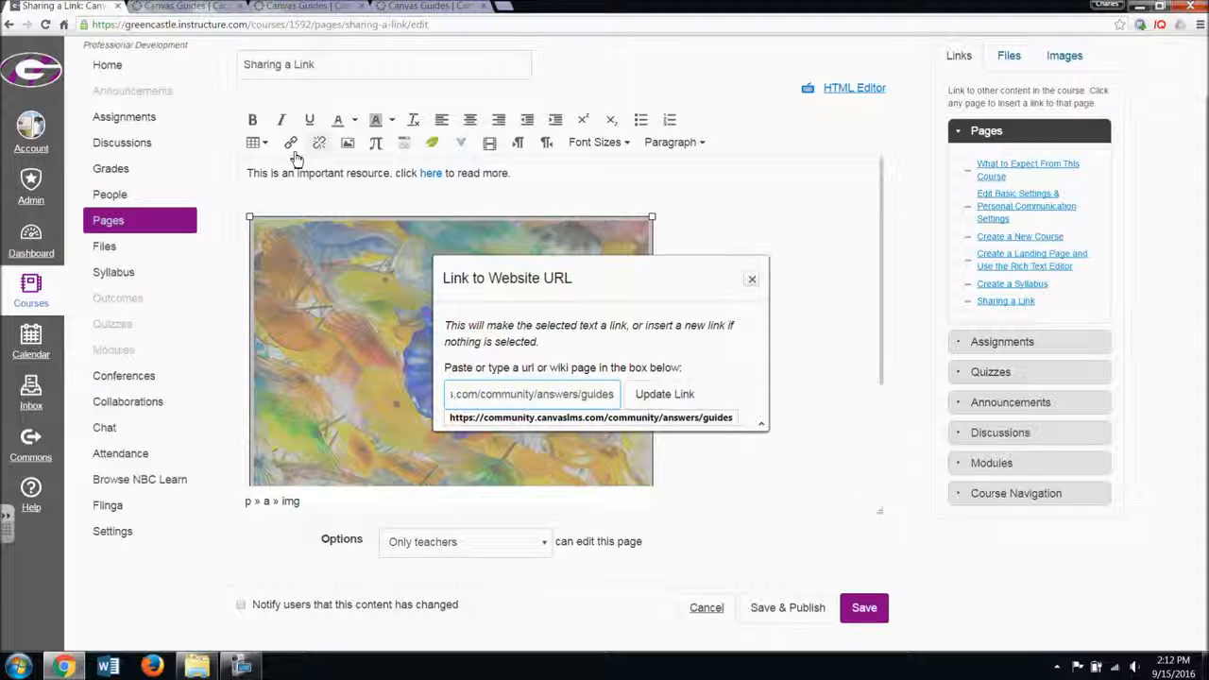
key(Return)
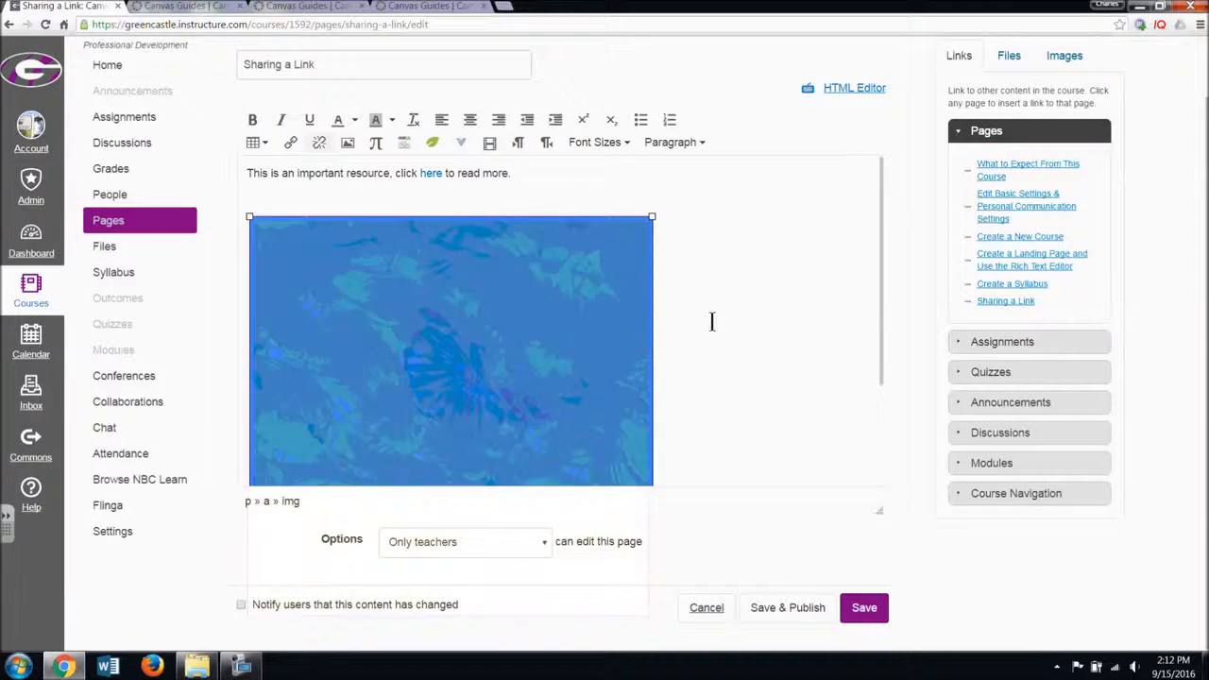
click(878, 606)
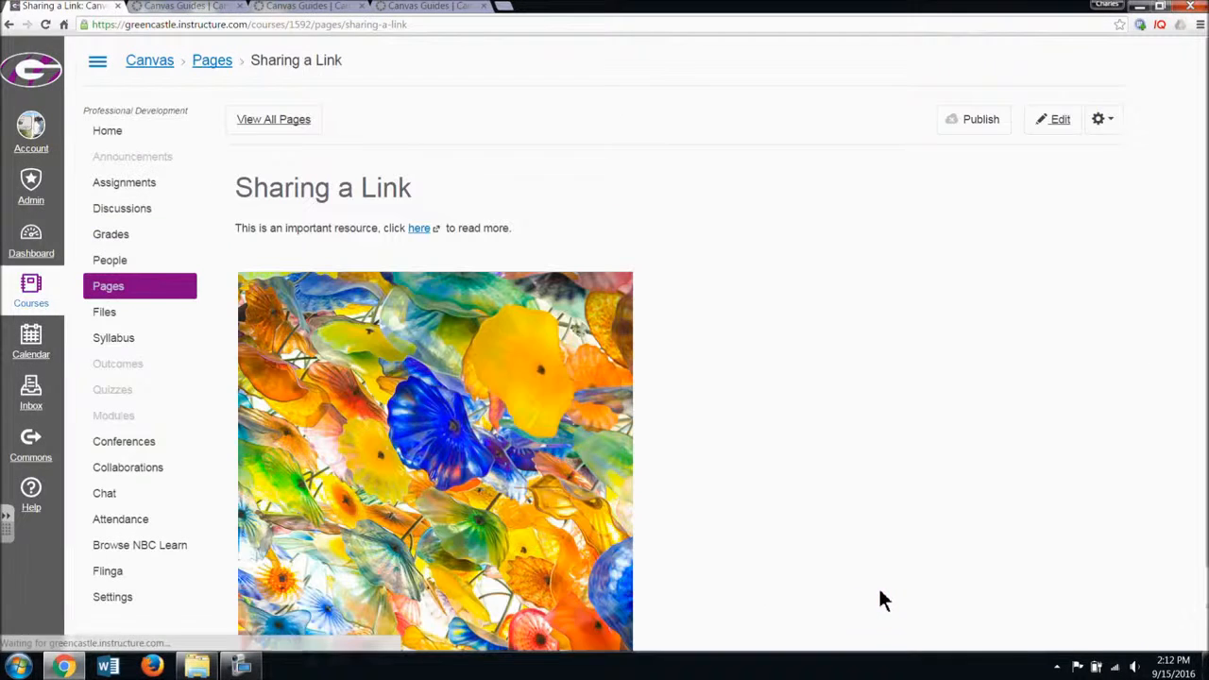
Test the image's link on the saved page and return to the "Sharing a Link" page.
scroll(817, 462, down, 1)
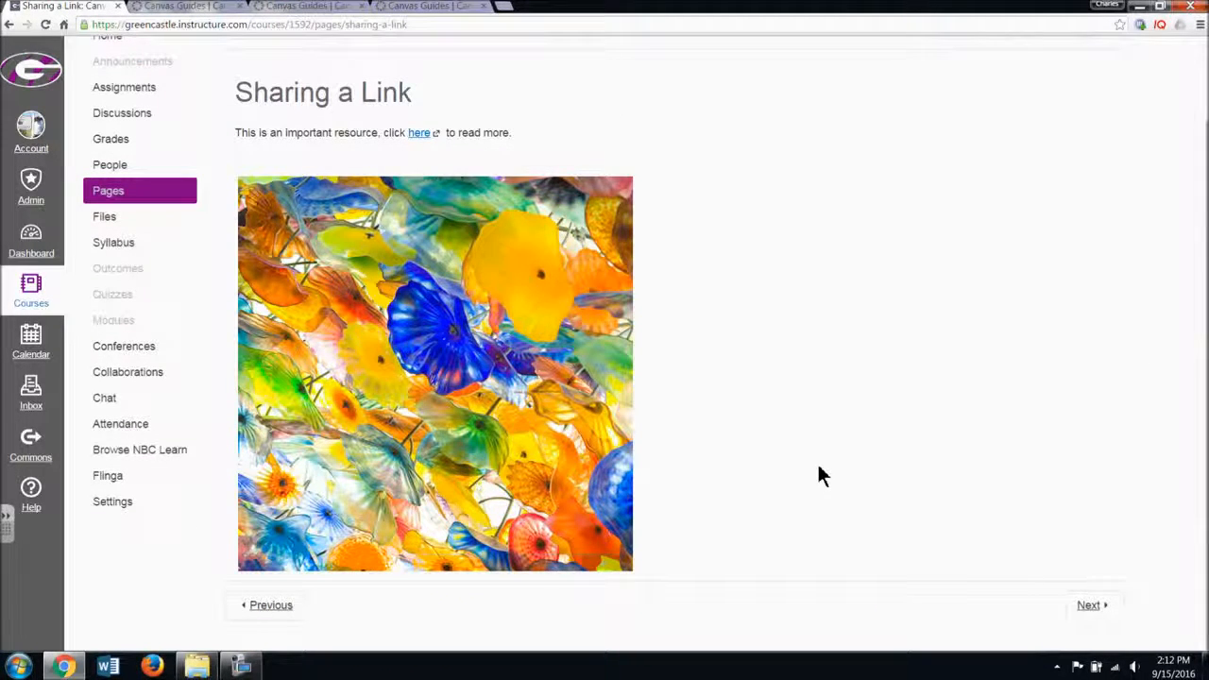
scroll(818, 464, up, 1)
scroll(818, 464, down, 1)
click(421, 358)
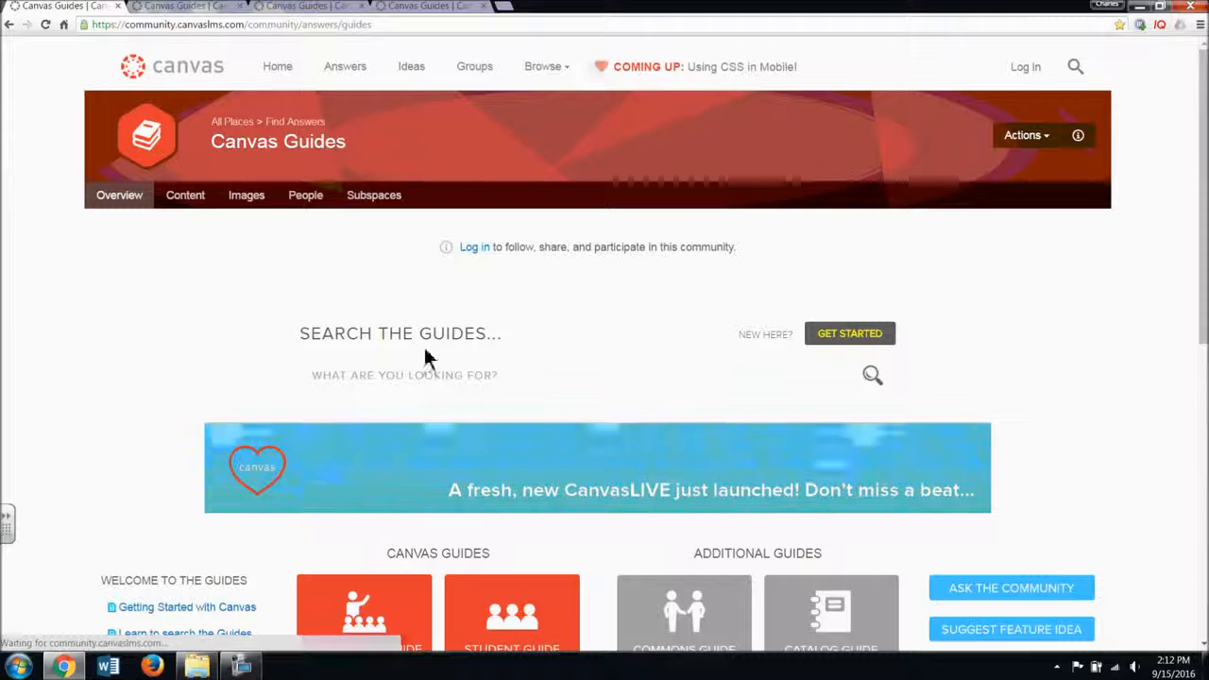
click(210, 5)
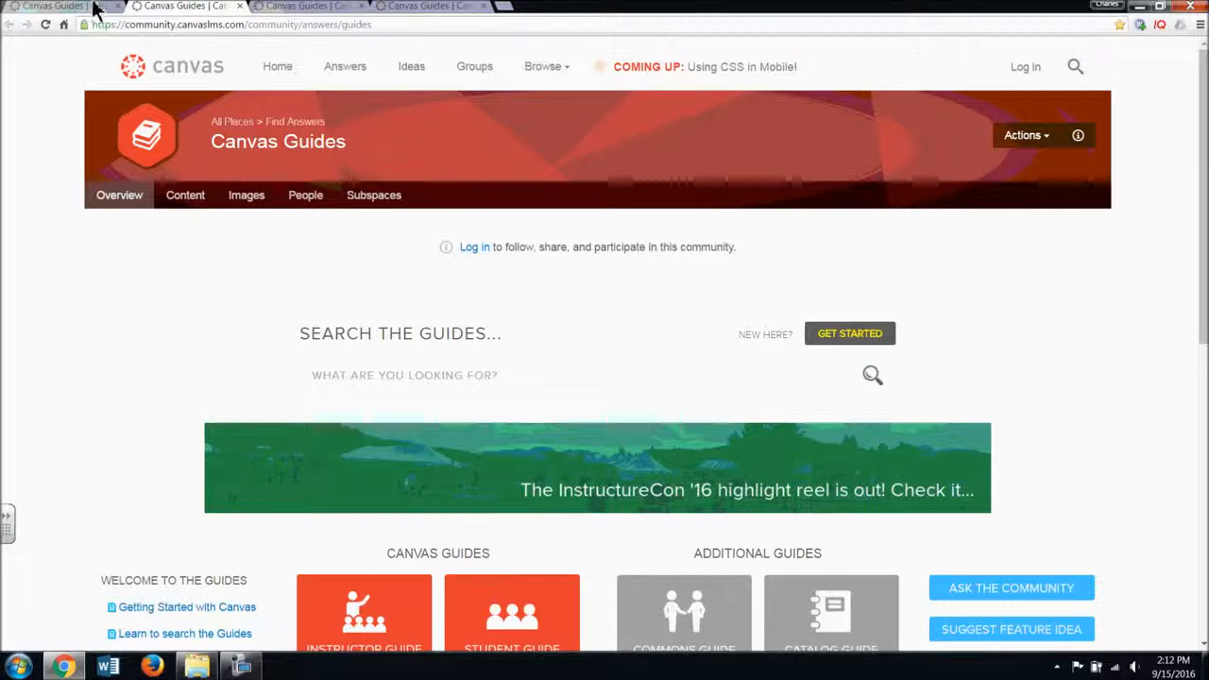
click(94, 7)
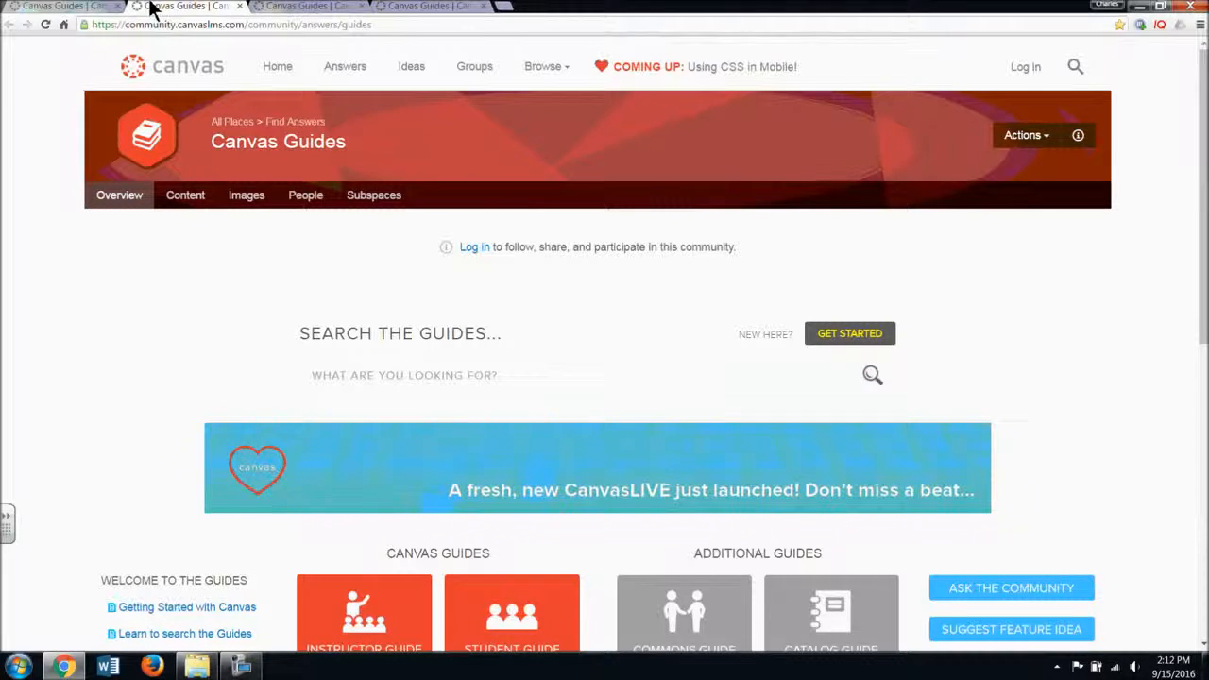
click(38, 7)
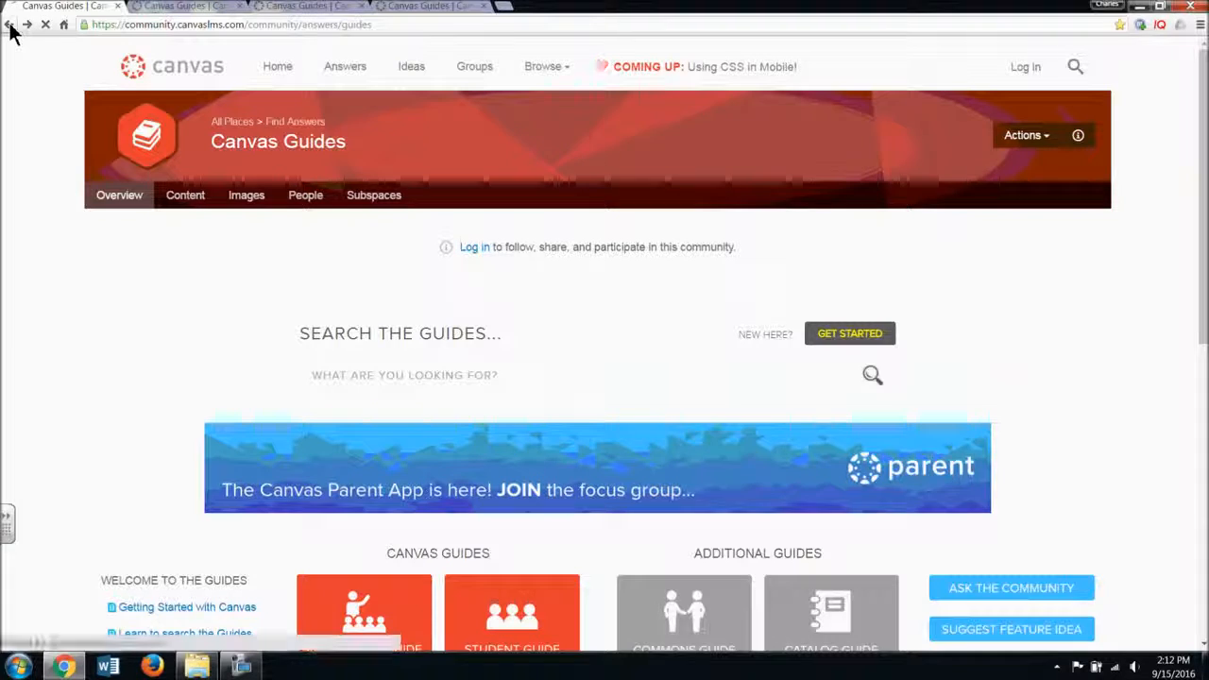
click(10, 27)
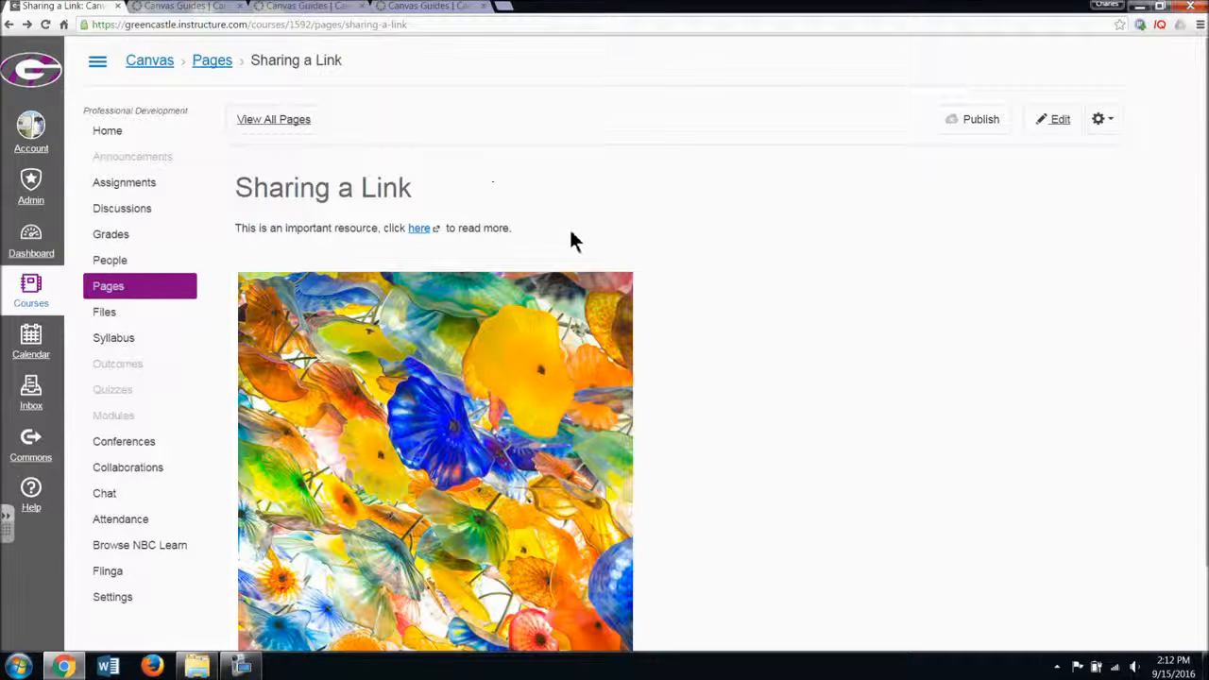
Go to the course's modules list and locate the "Provide Links to Web Resources" module.
scroll(704, 297, down, 1)
scroll(709, 463, up, 1)
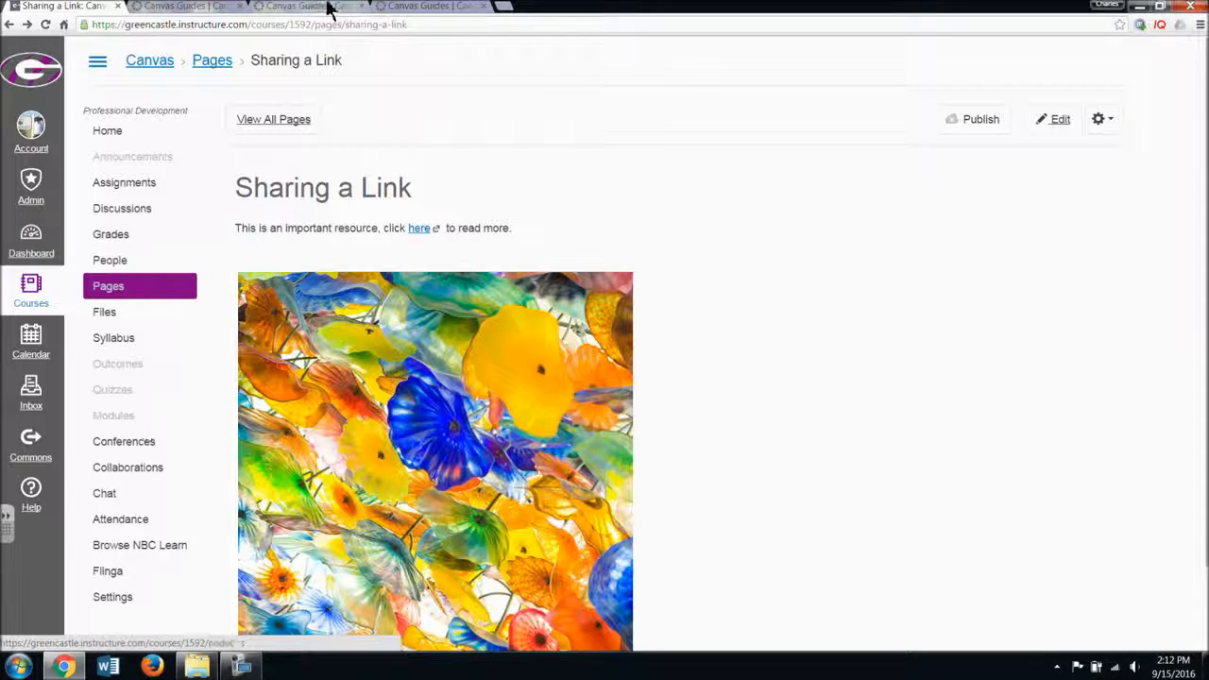
click(138, 420)
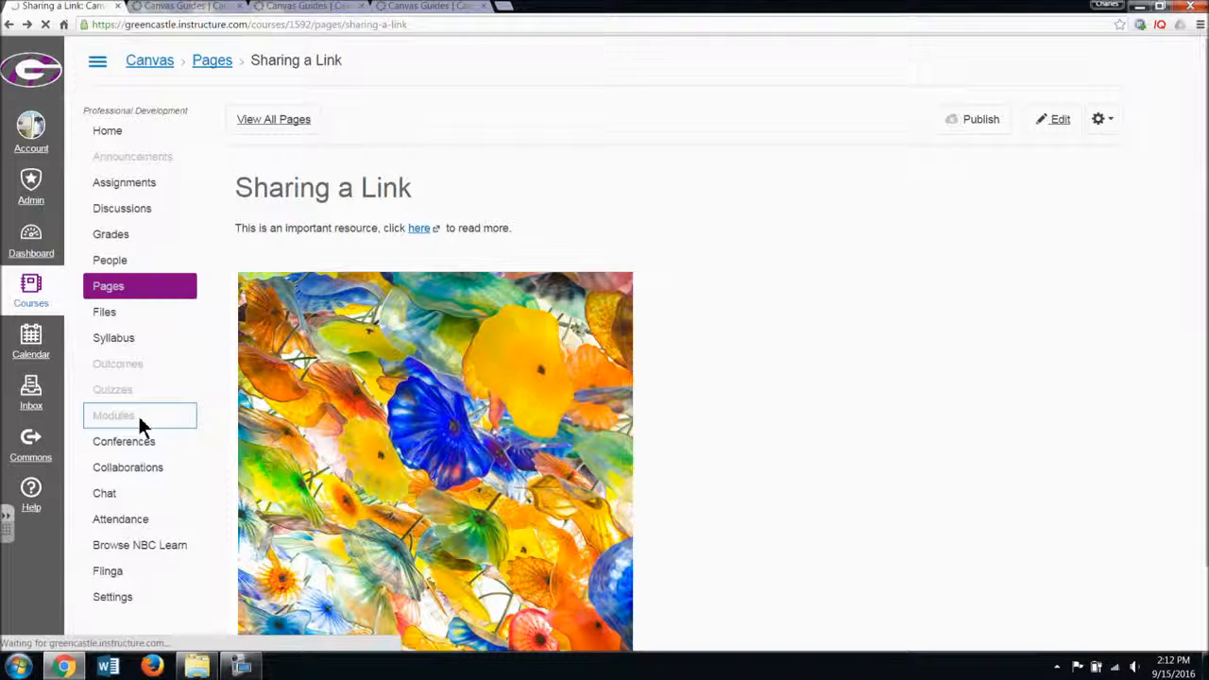
scroll(1033, 486, down, 4)
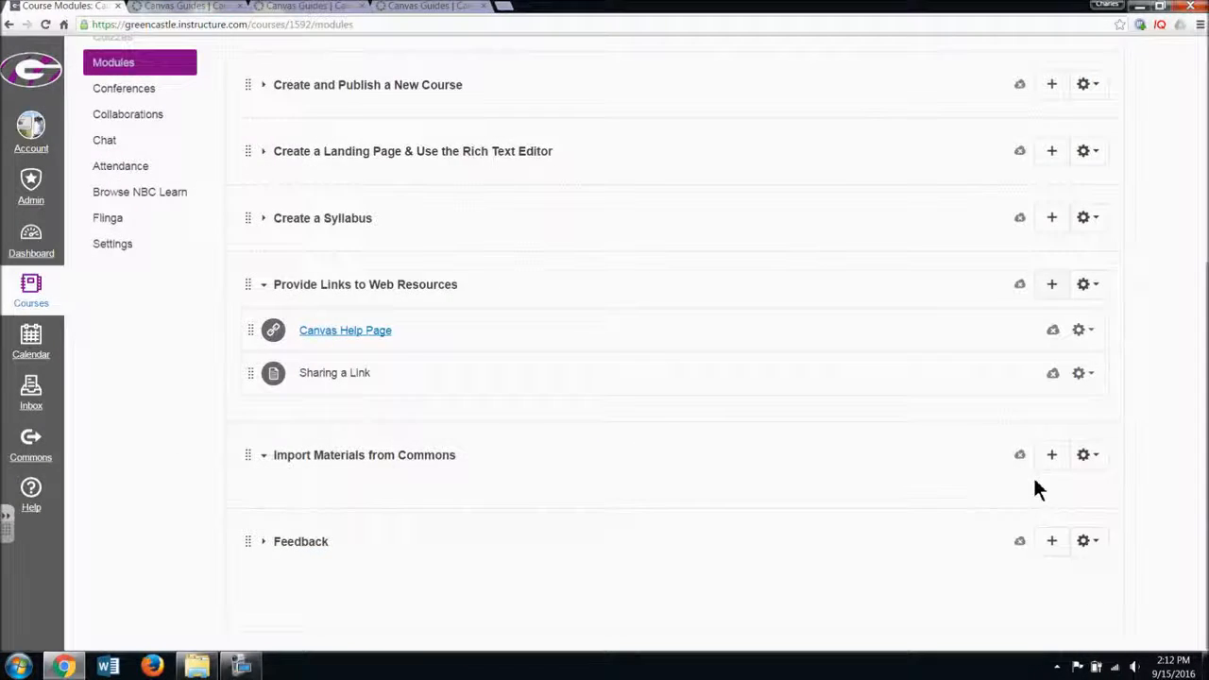
click(1054, 288)
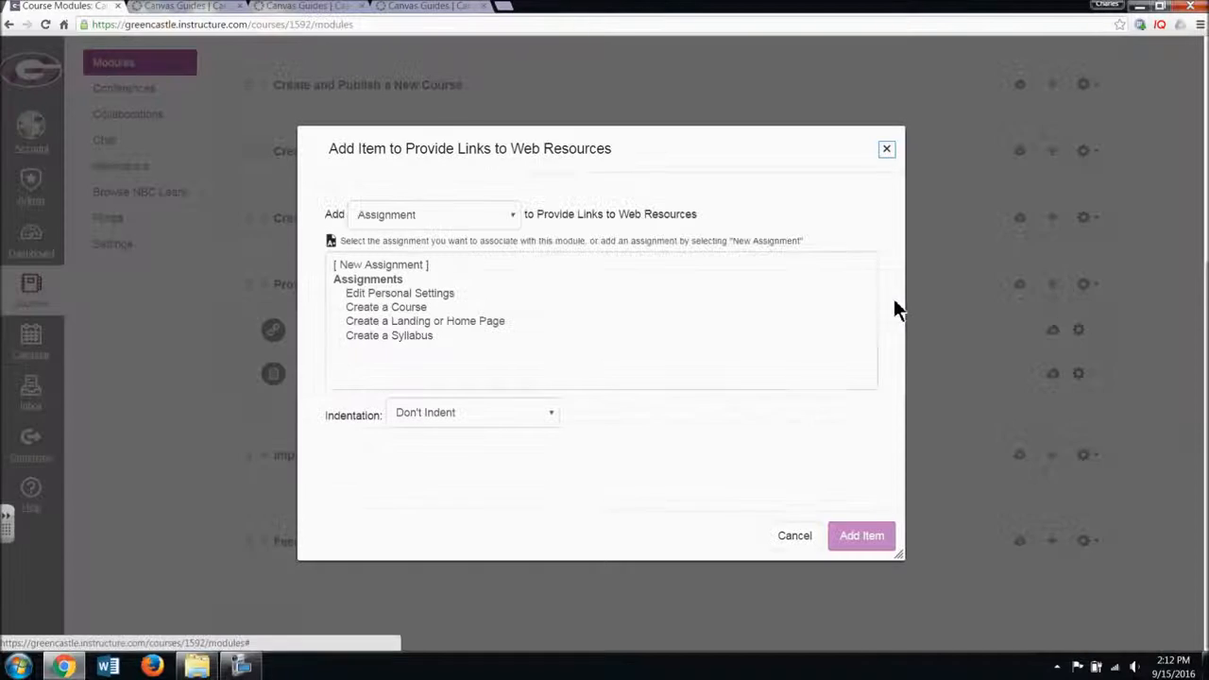
click(510, 215)
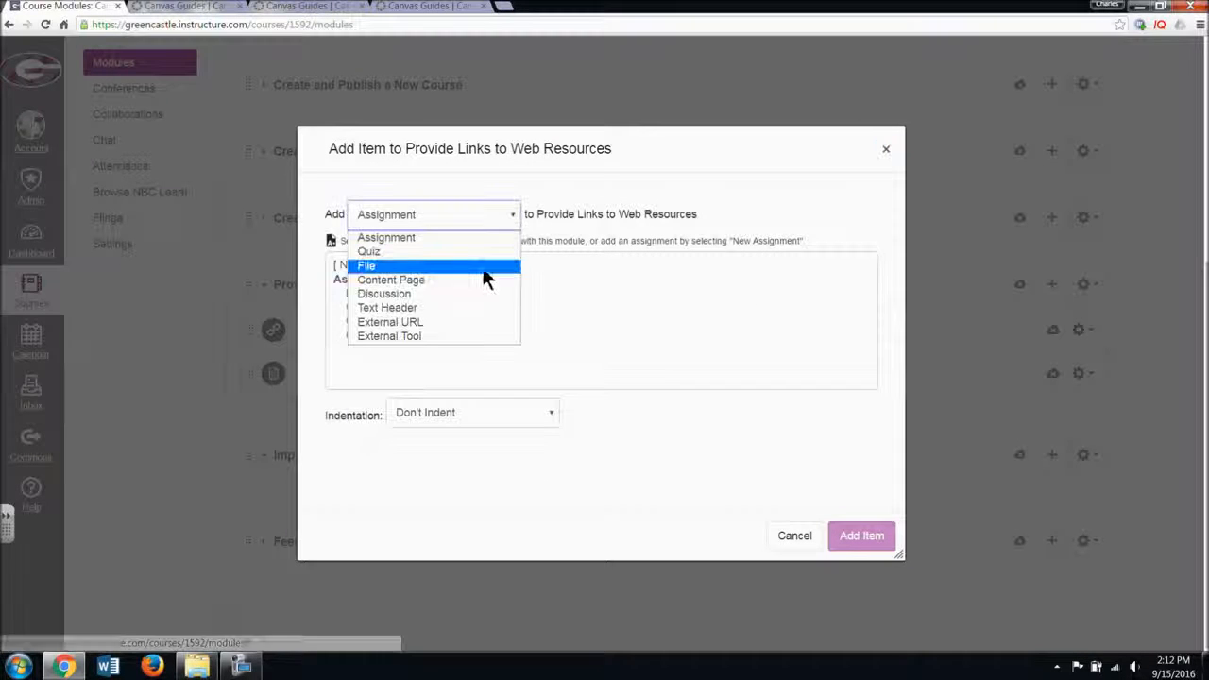
click(430, 322)
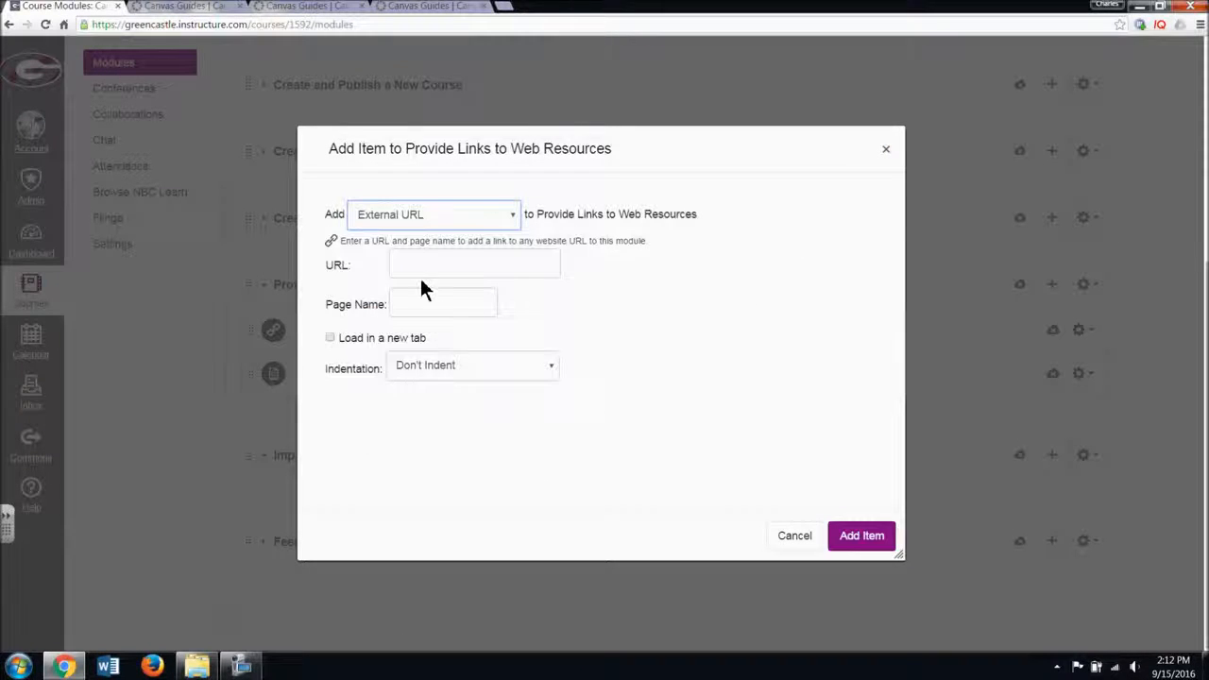
click(884, 151)
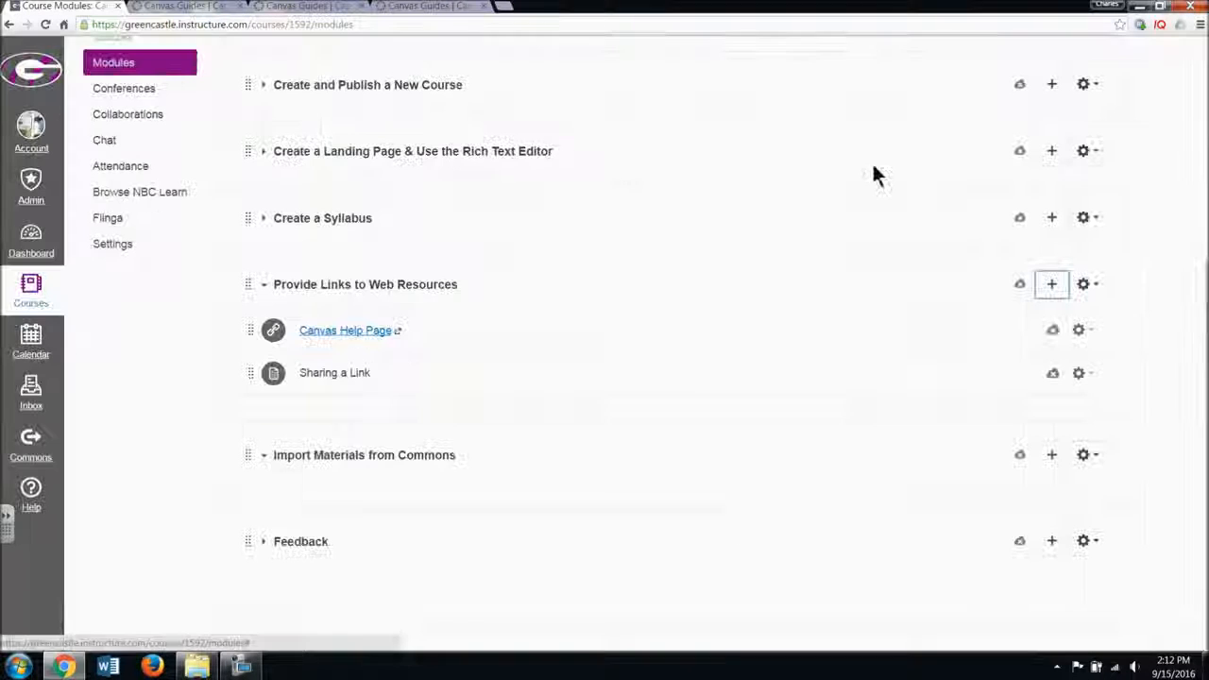
Add a new content page named "Test2" to the "Provide Links to Web Resources" module.
click(1050, 284)
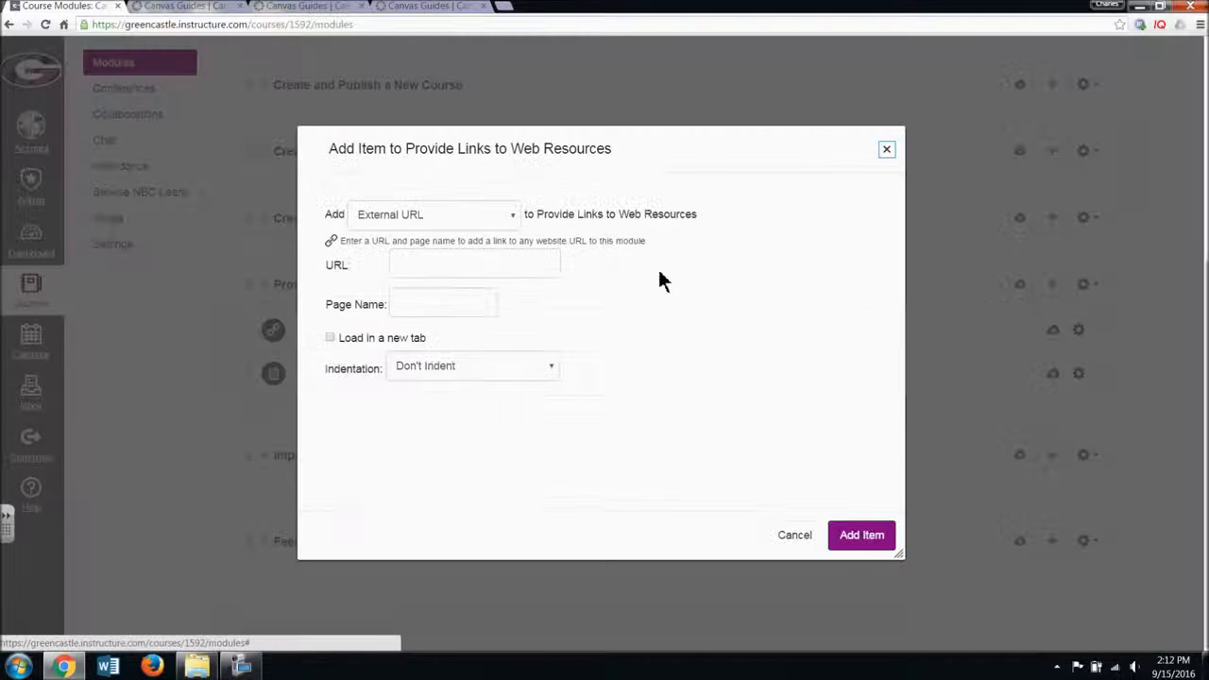
click(510, 217)
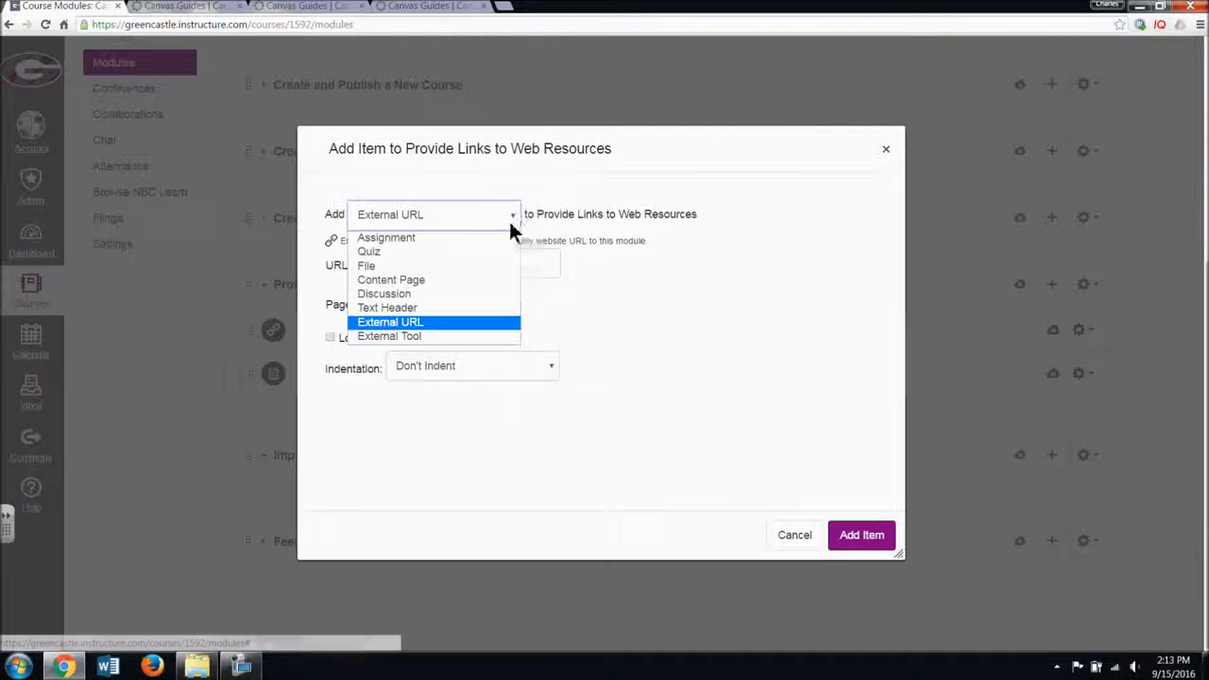
click(455, 279)
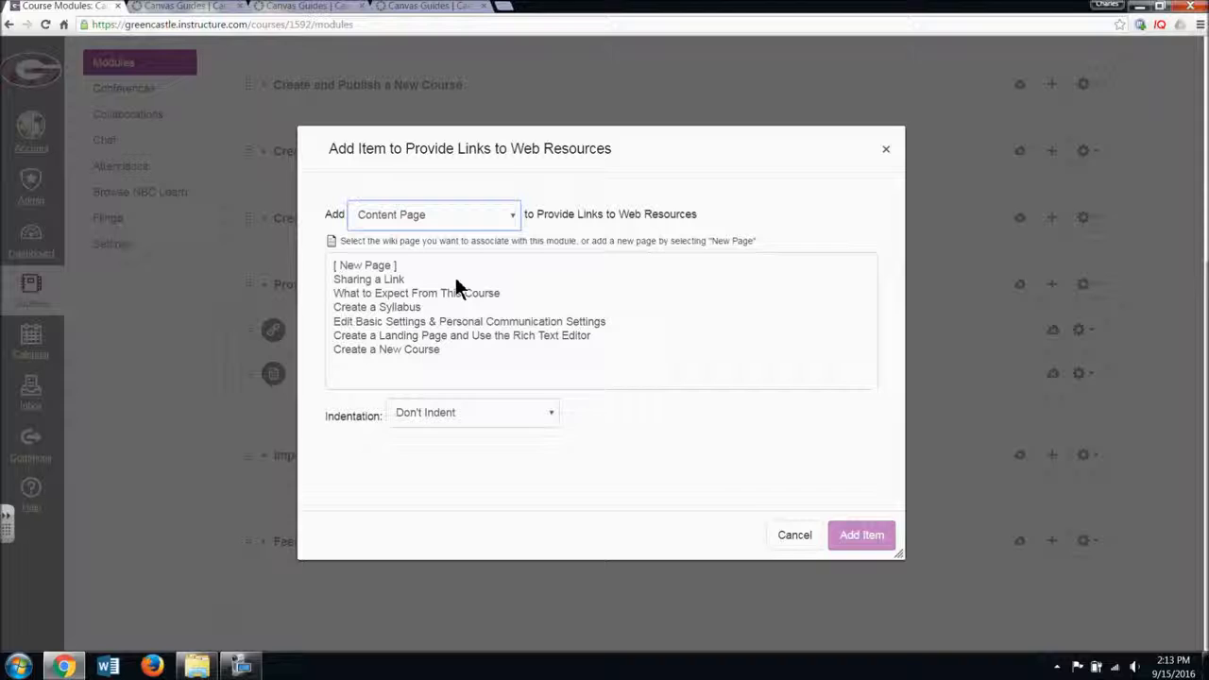
click(380, 265)
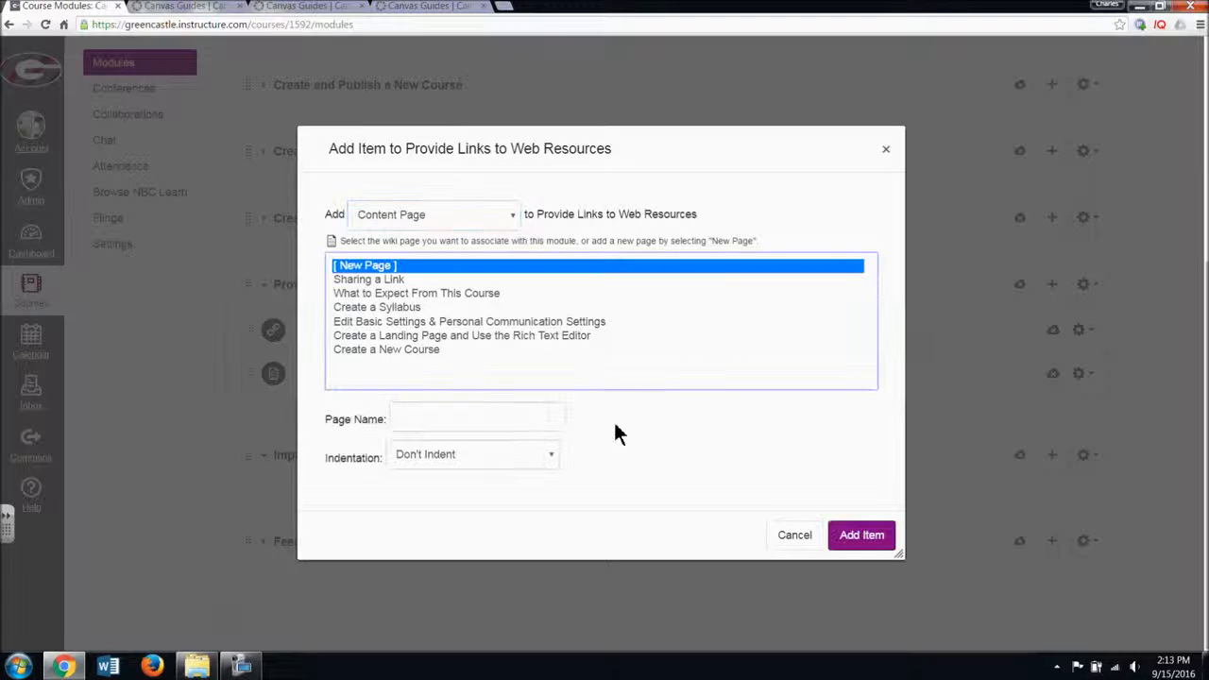
click(865, 536)
click(462, 422)
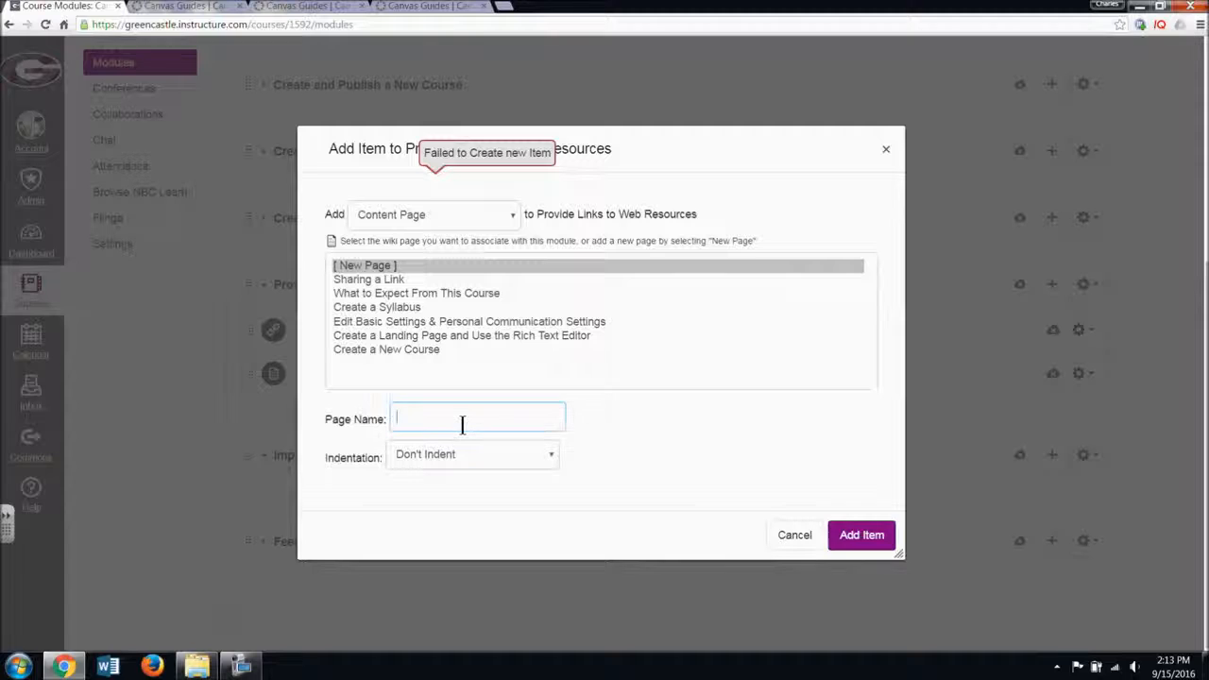
text(Ts)
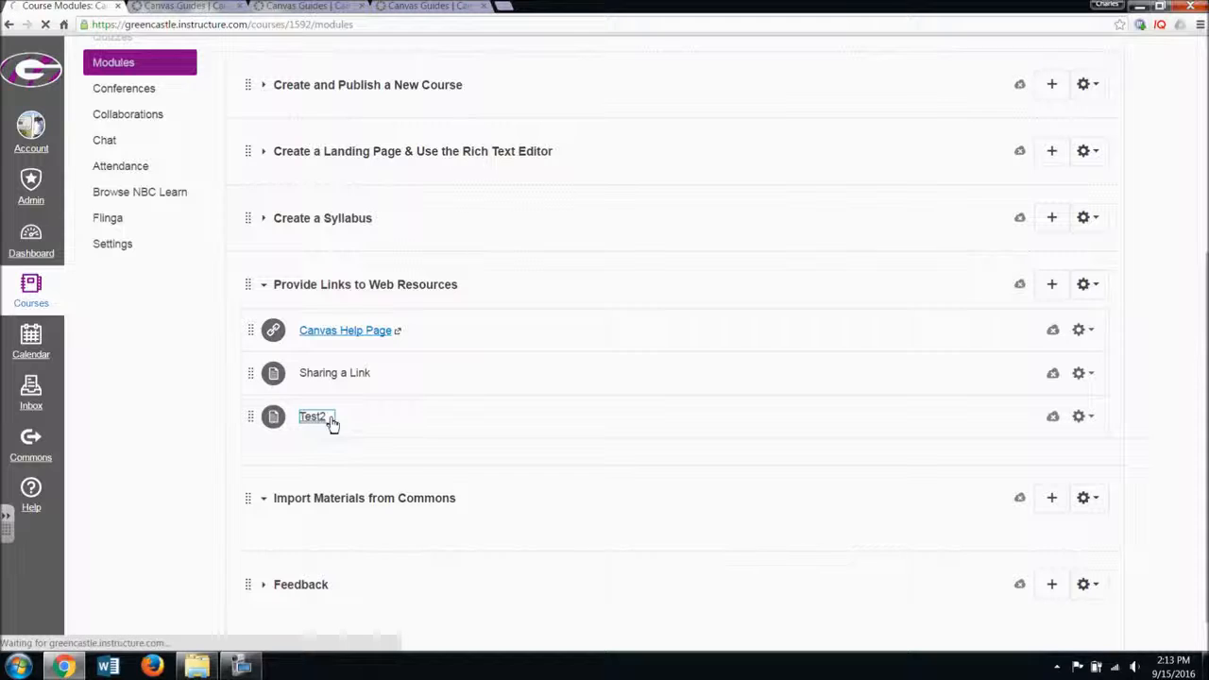
Open the "Test2" page for editing and enter "Text" in its body.
click(1039, 123)
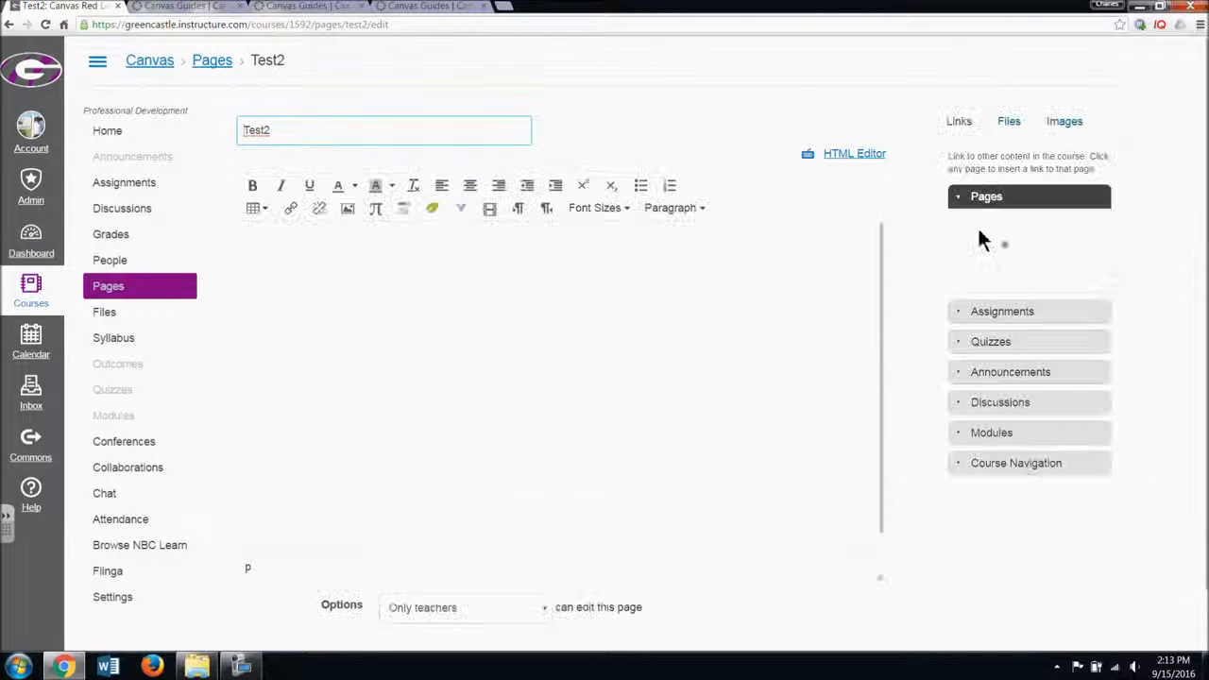
click(314, 274)
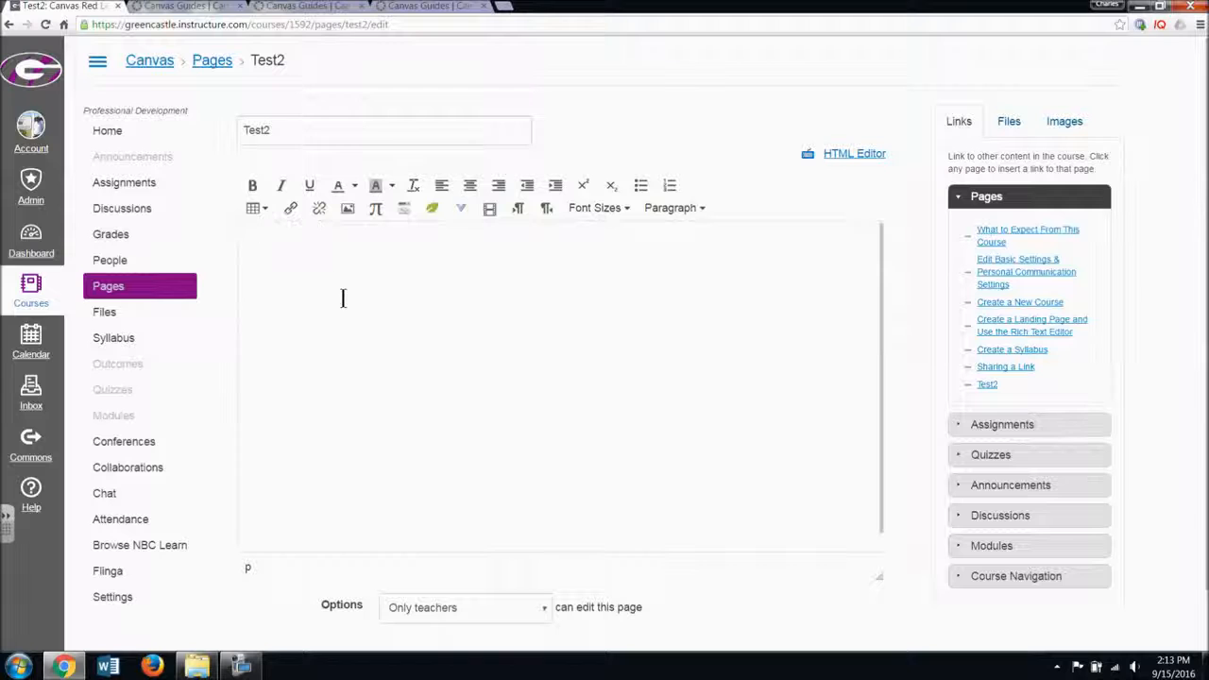
text(Text)
double_click(266, 243)
click(291, 209)
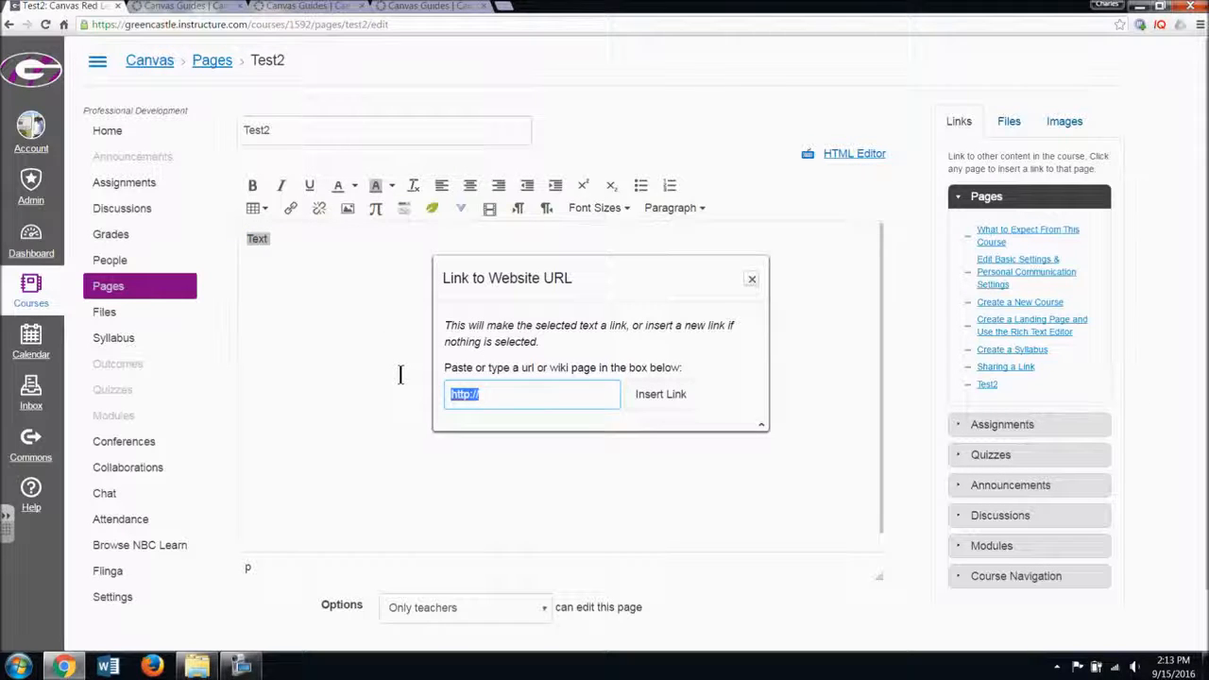
text(https://community.canvaslms.com/community/answers/guides)
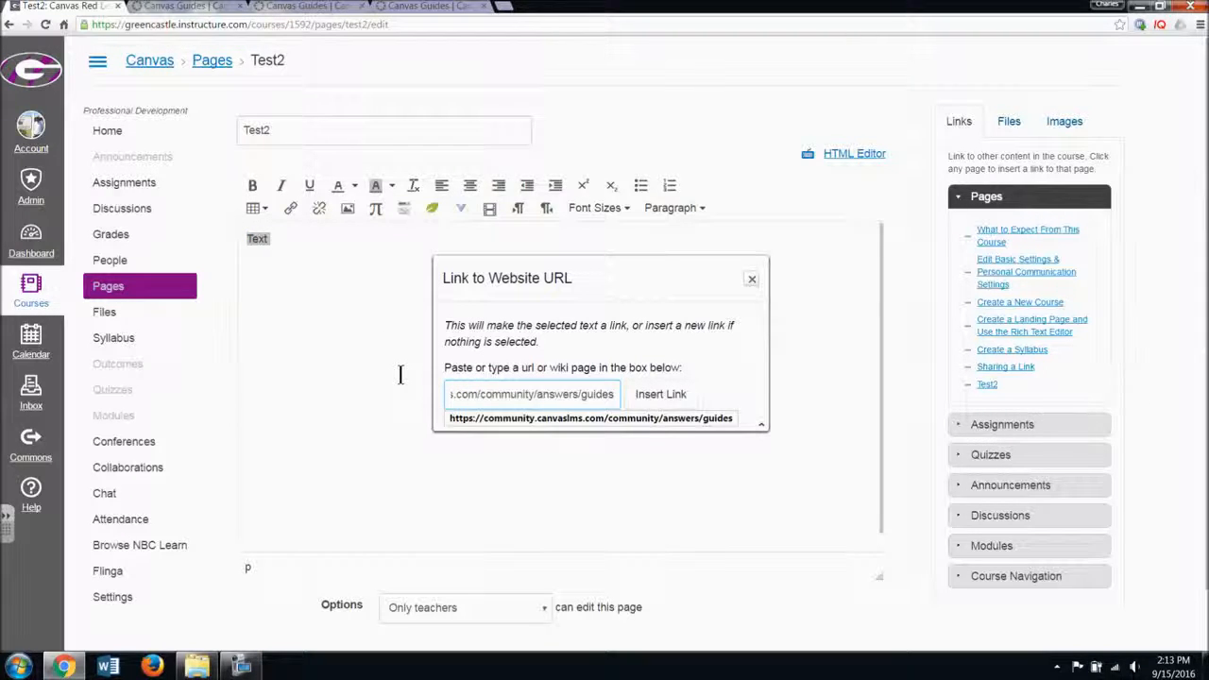
click(752, 279)
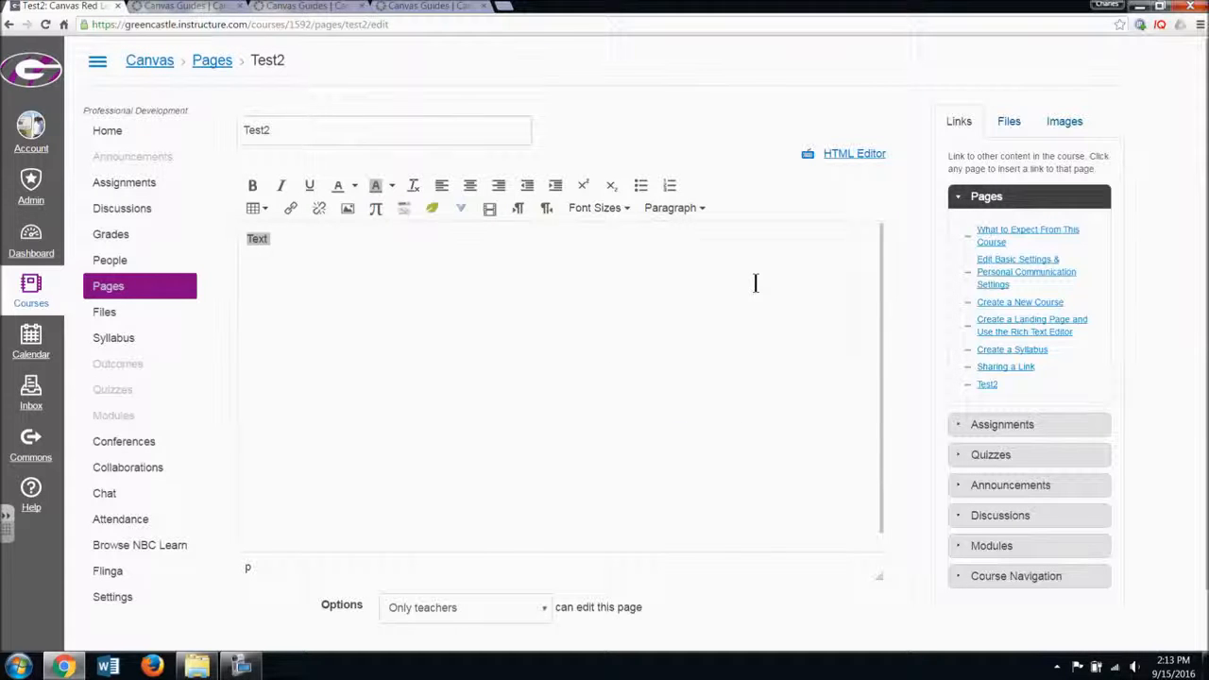